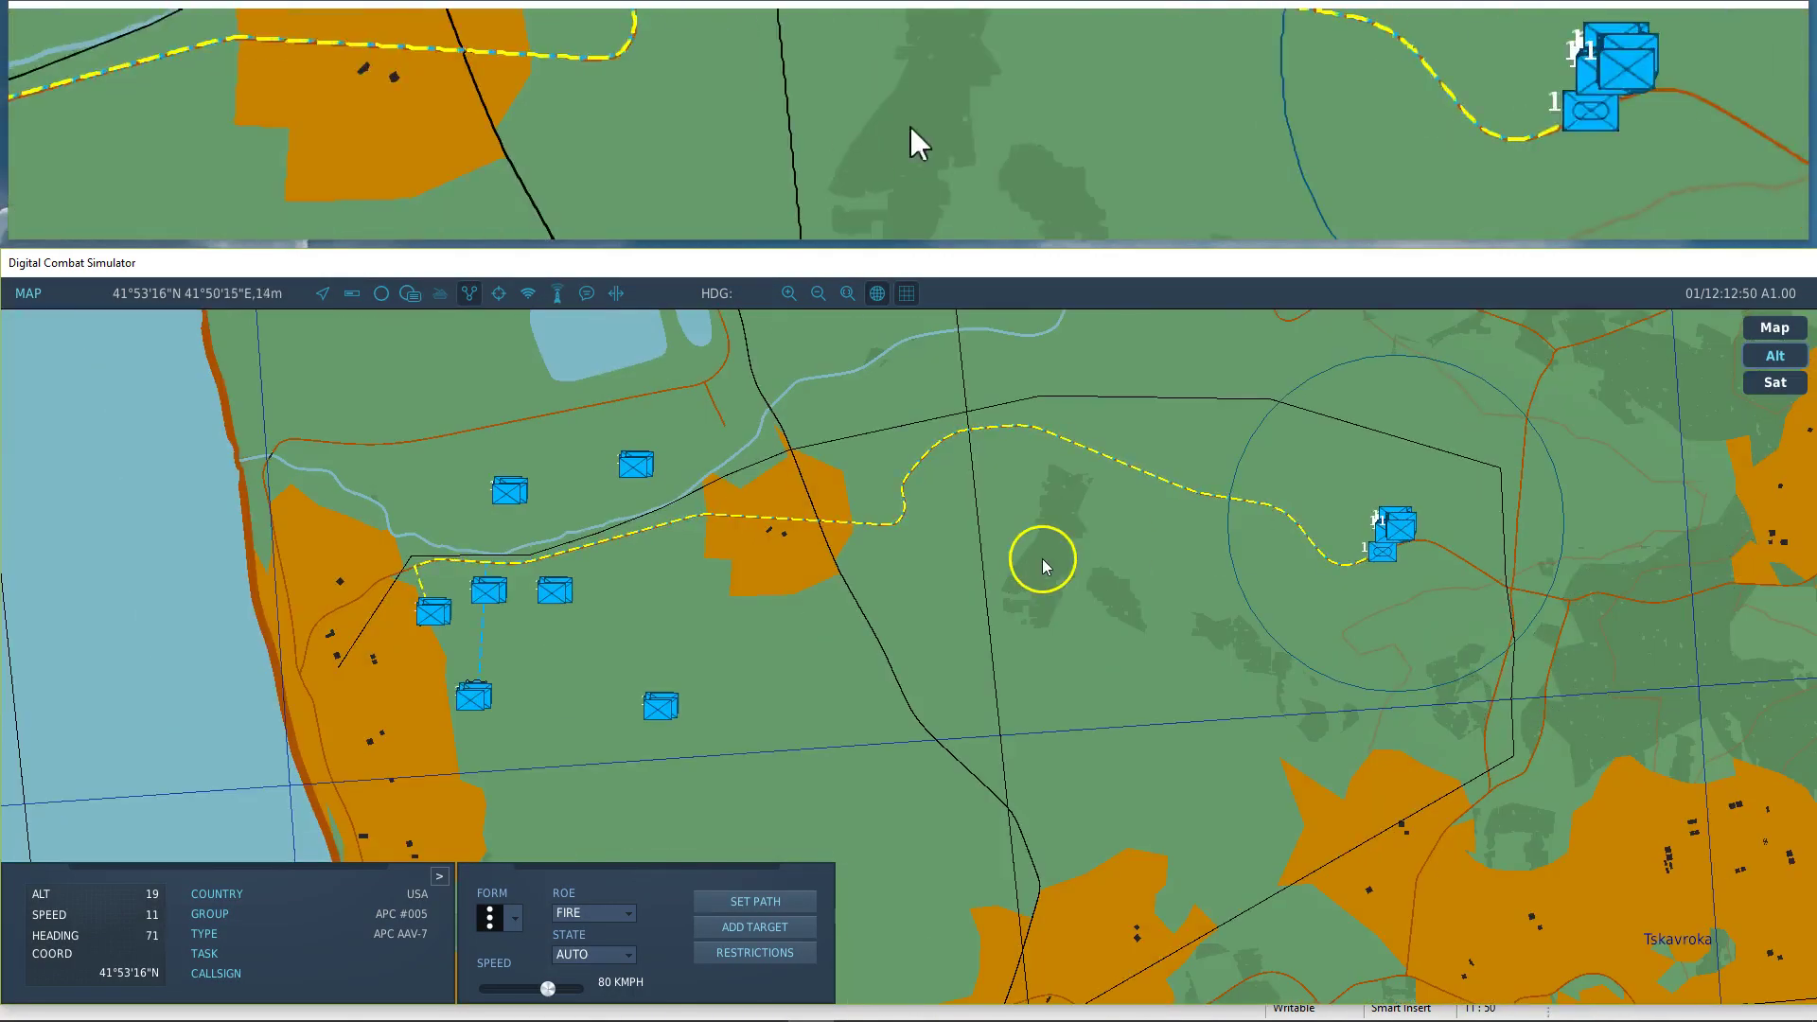
Step: Pan the map west and return time acceleration to normal 1x speed
{"action": "left_click_drag", "start_coordinate": [650, 601], "coordinate": [1015, 628]}
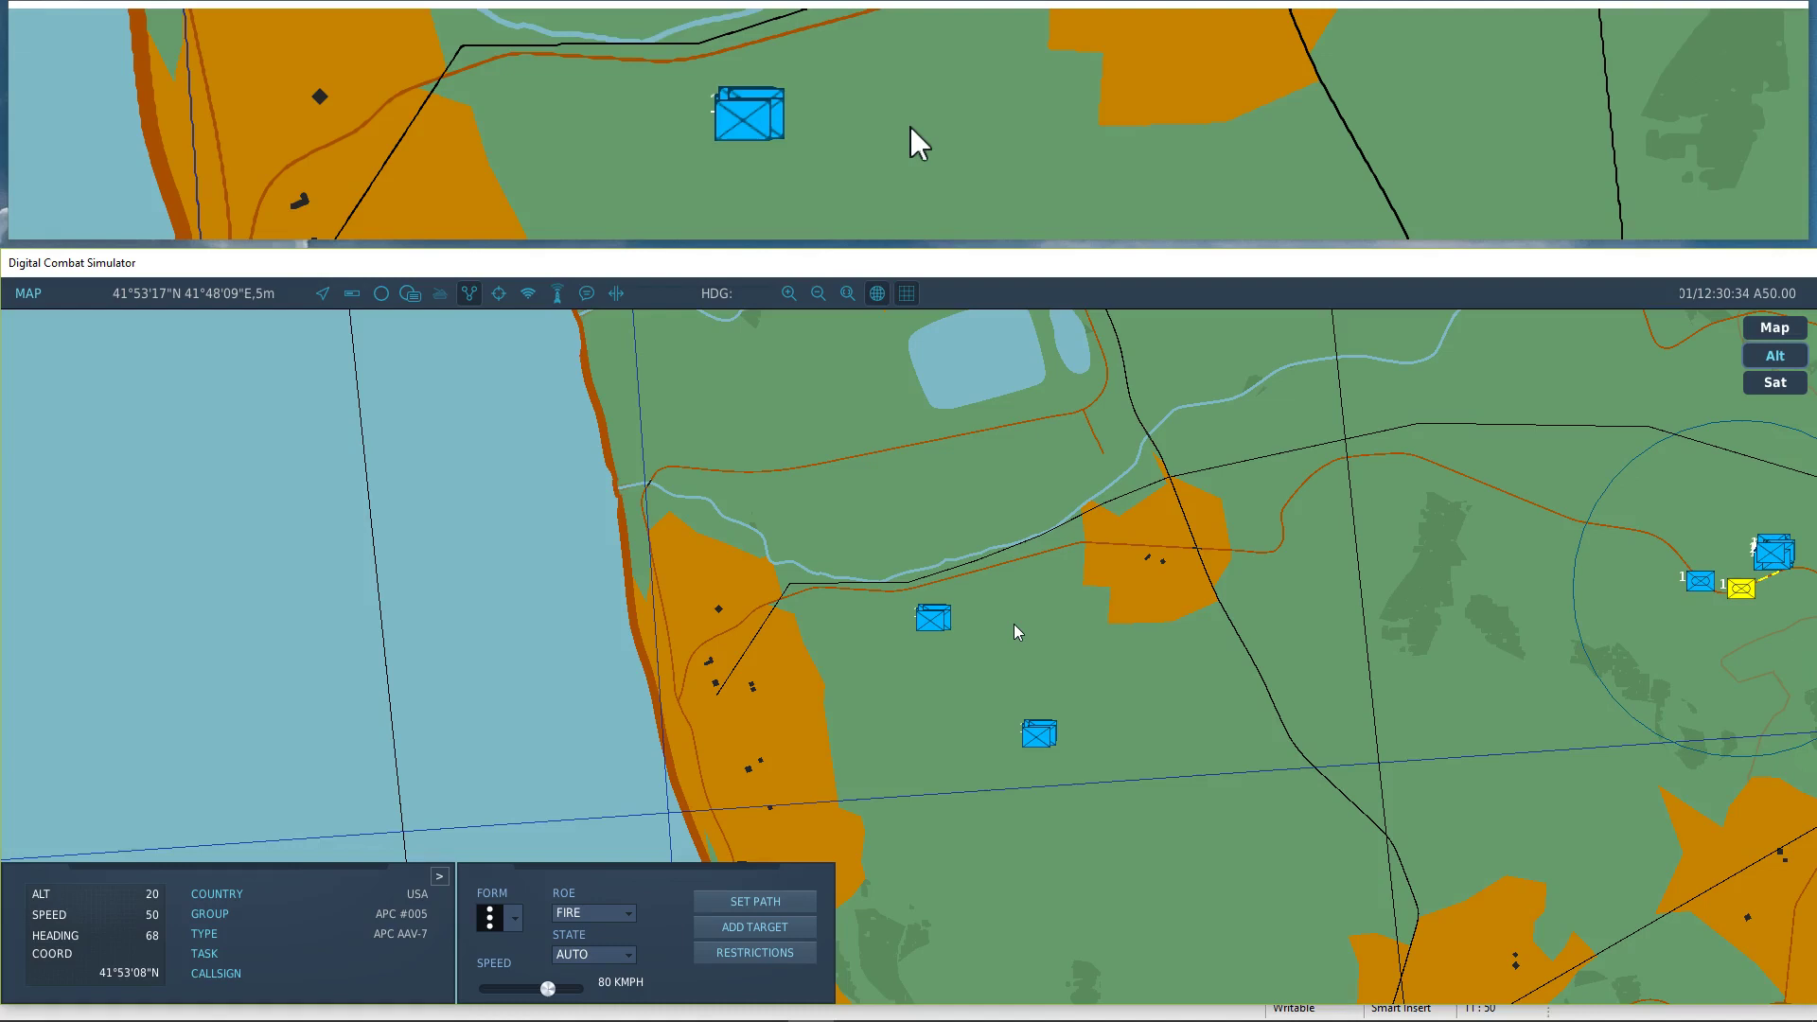
{"action": "key", "text": "shift+z"}
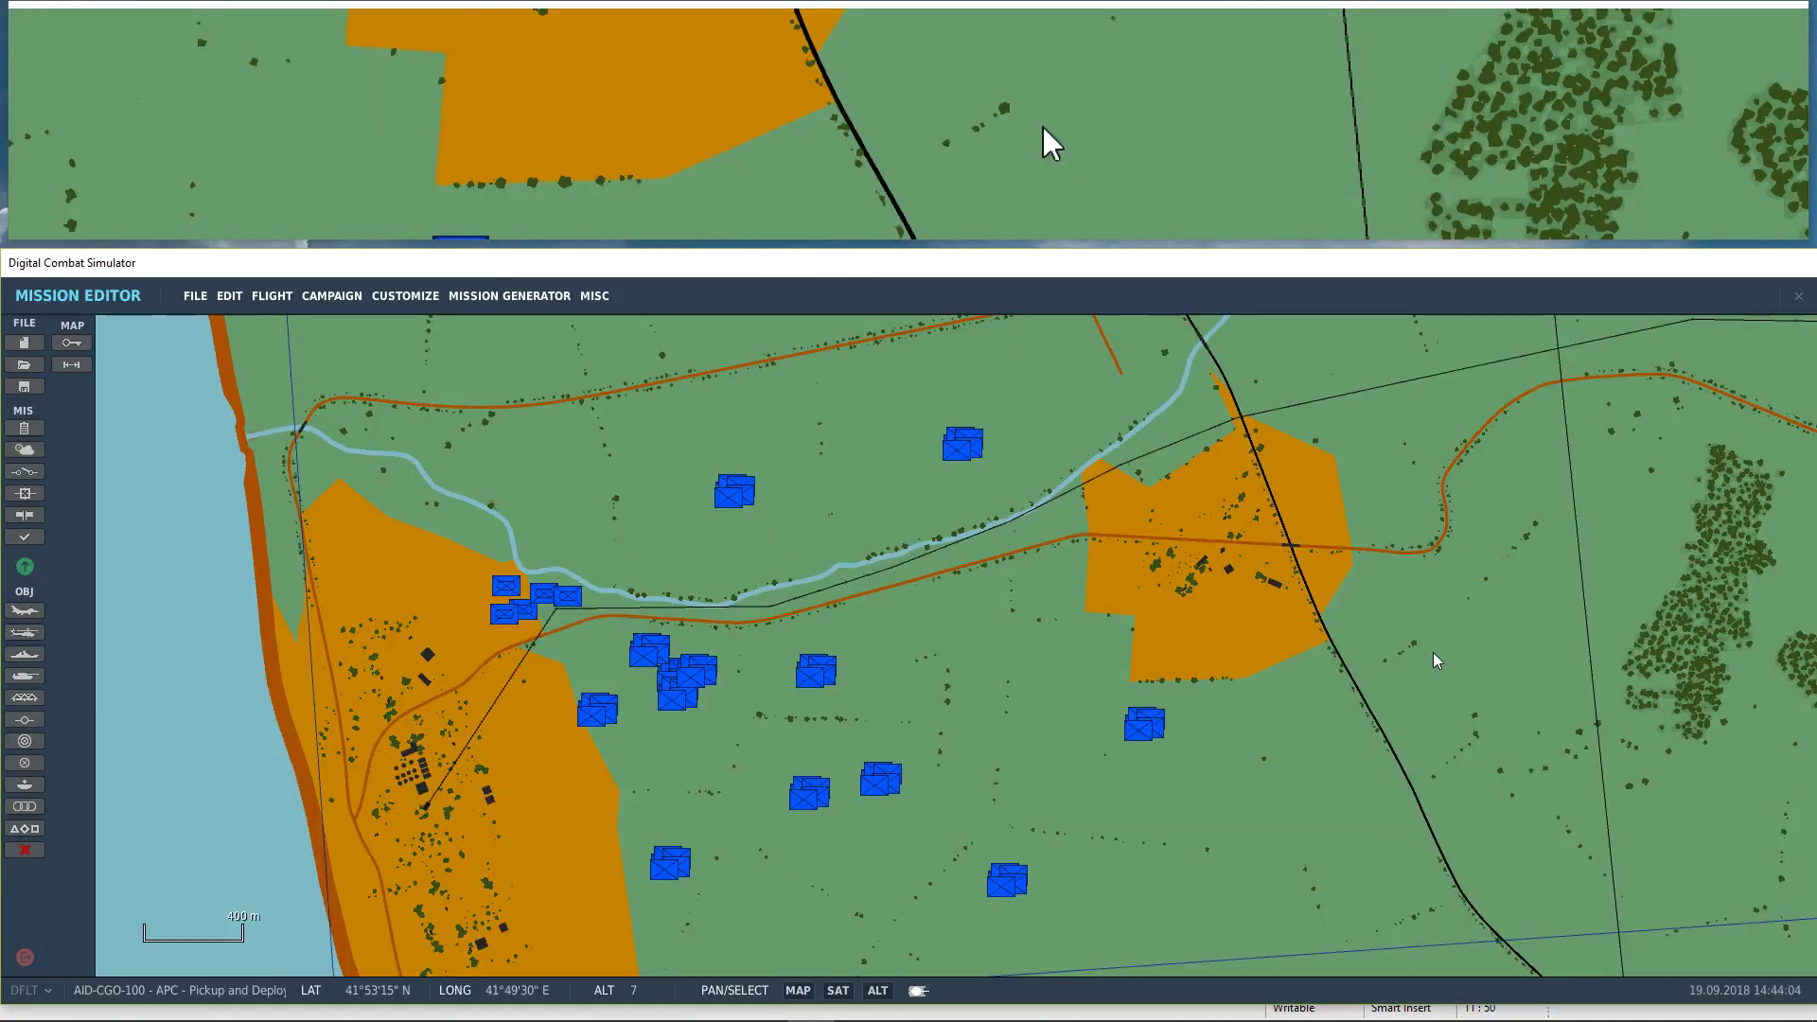
Step: Place a new trigger zone beside Kobuleti airfield
{"action": "scroll", "coordinate": [1436, 660], "scroll_direction": "down", "scroll_amount": 2}
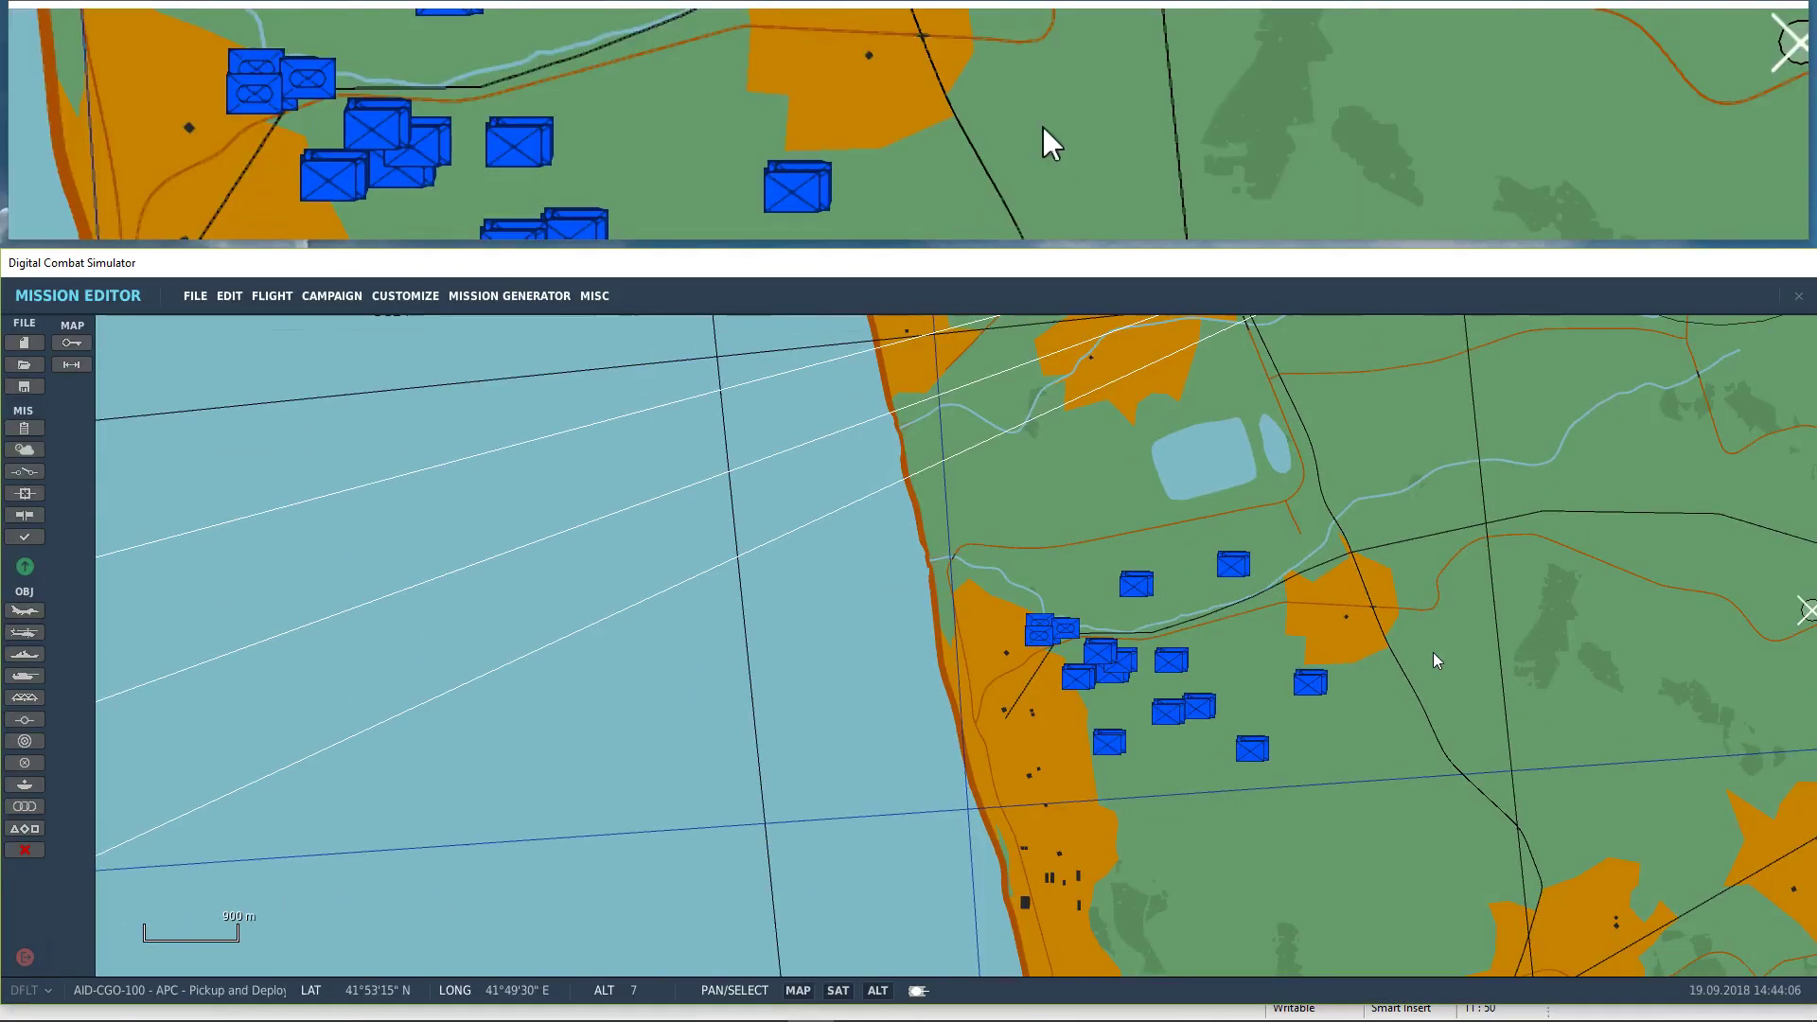
{"action": "left_click_drag", "start_coordinate": [1432, 652], "coordinate": [1169, 604]}
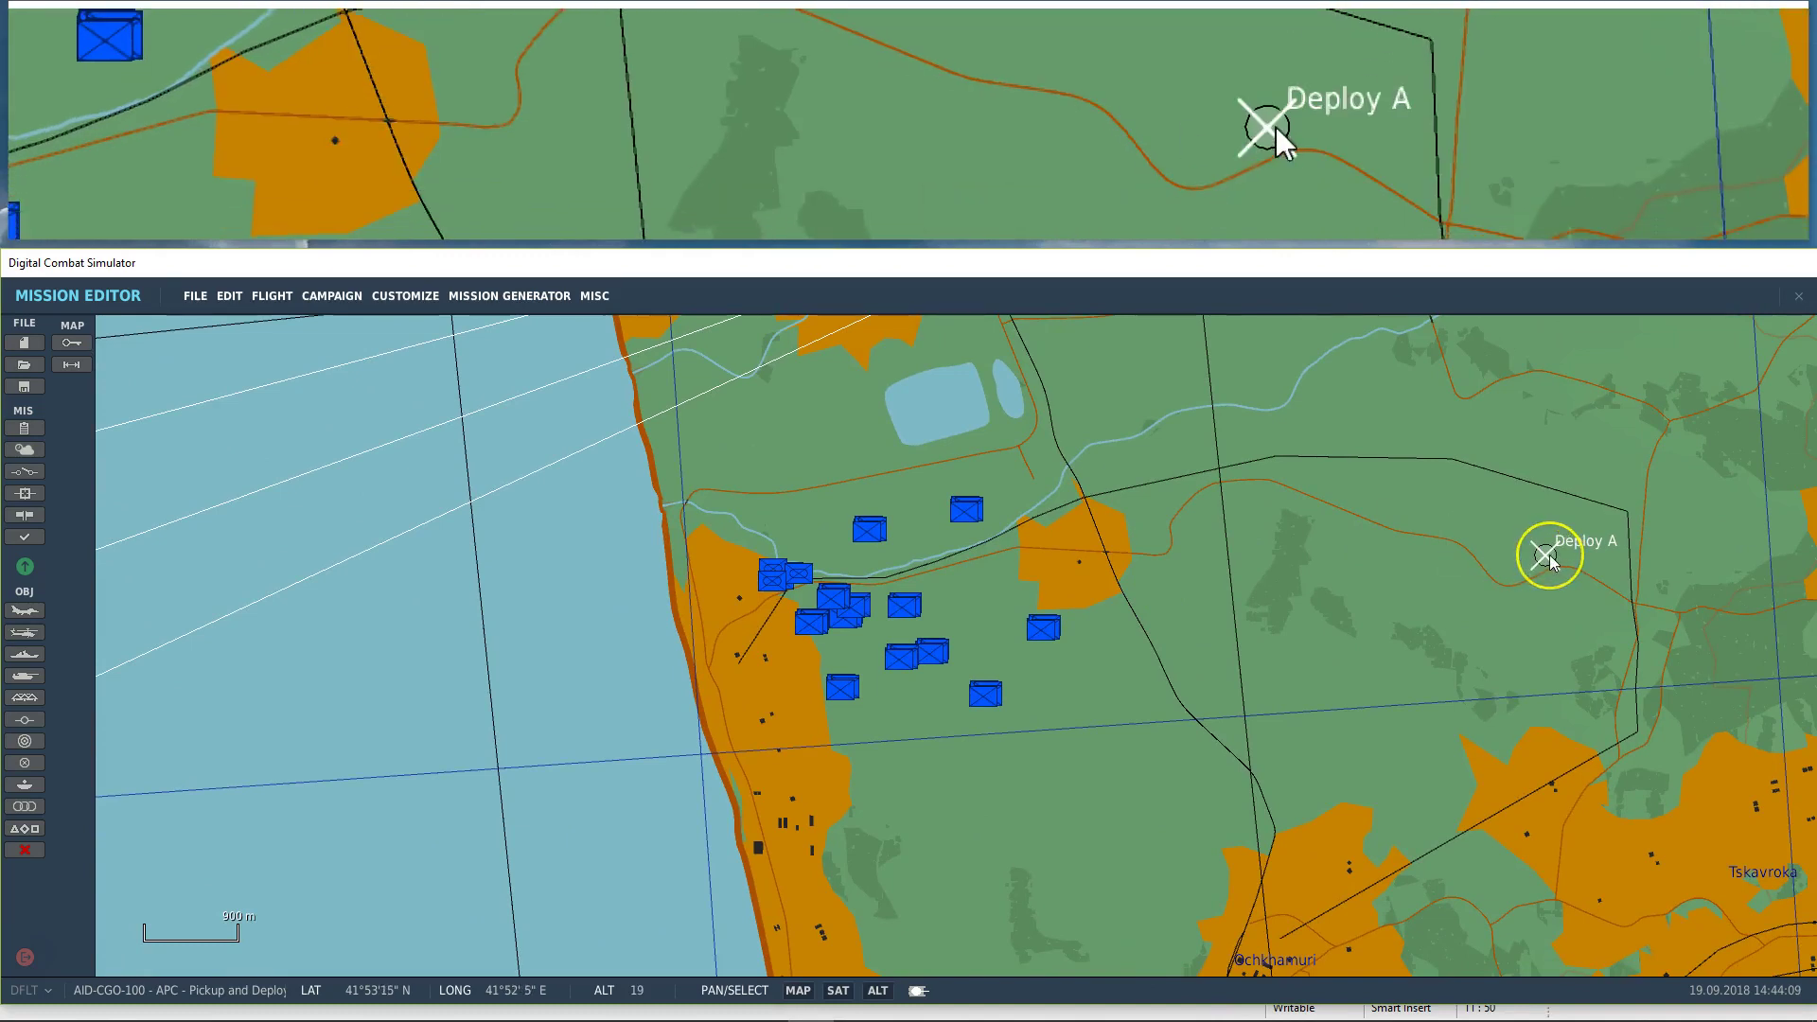
{"action": "mouse_move", "coordinate": [1515, 509]}
{"action": "left_mouse_down"}
{"action": "mouse_move", "coordinate": [1473, 731]}
{"action": "mouse_move", "coordinate": [1470, 889]}
{"action": "mouse_move", "coordinate": [1503, 935]}
{"action": "mouse_move", "coordinate": [1363, 754]}
{"action": "mouse_move", "coordinate": [764, 626]}
{"action": "mouse_move", "coordinate": [674, 572]}
{"action": "left_mouse_up"}
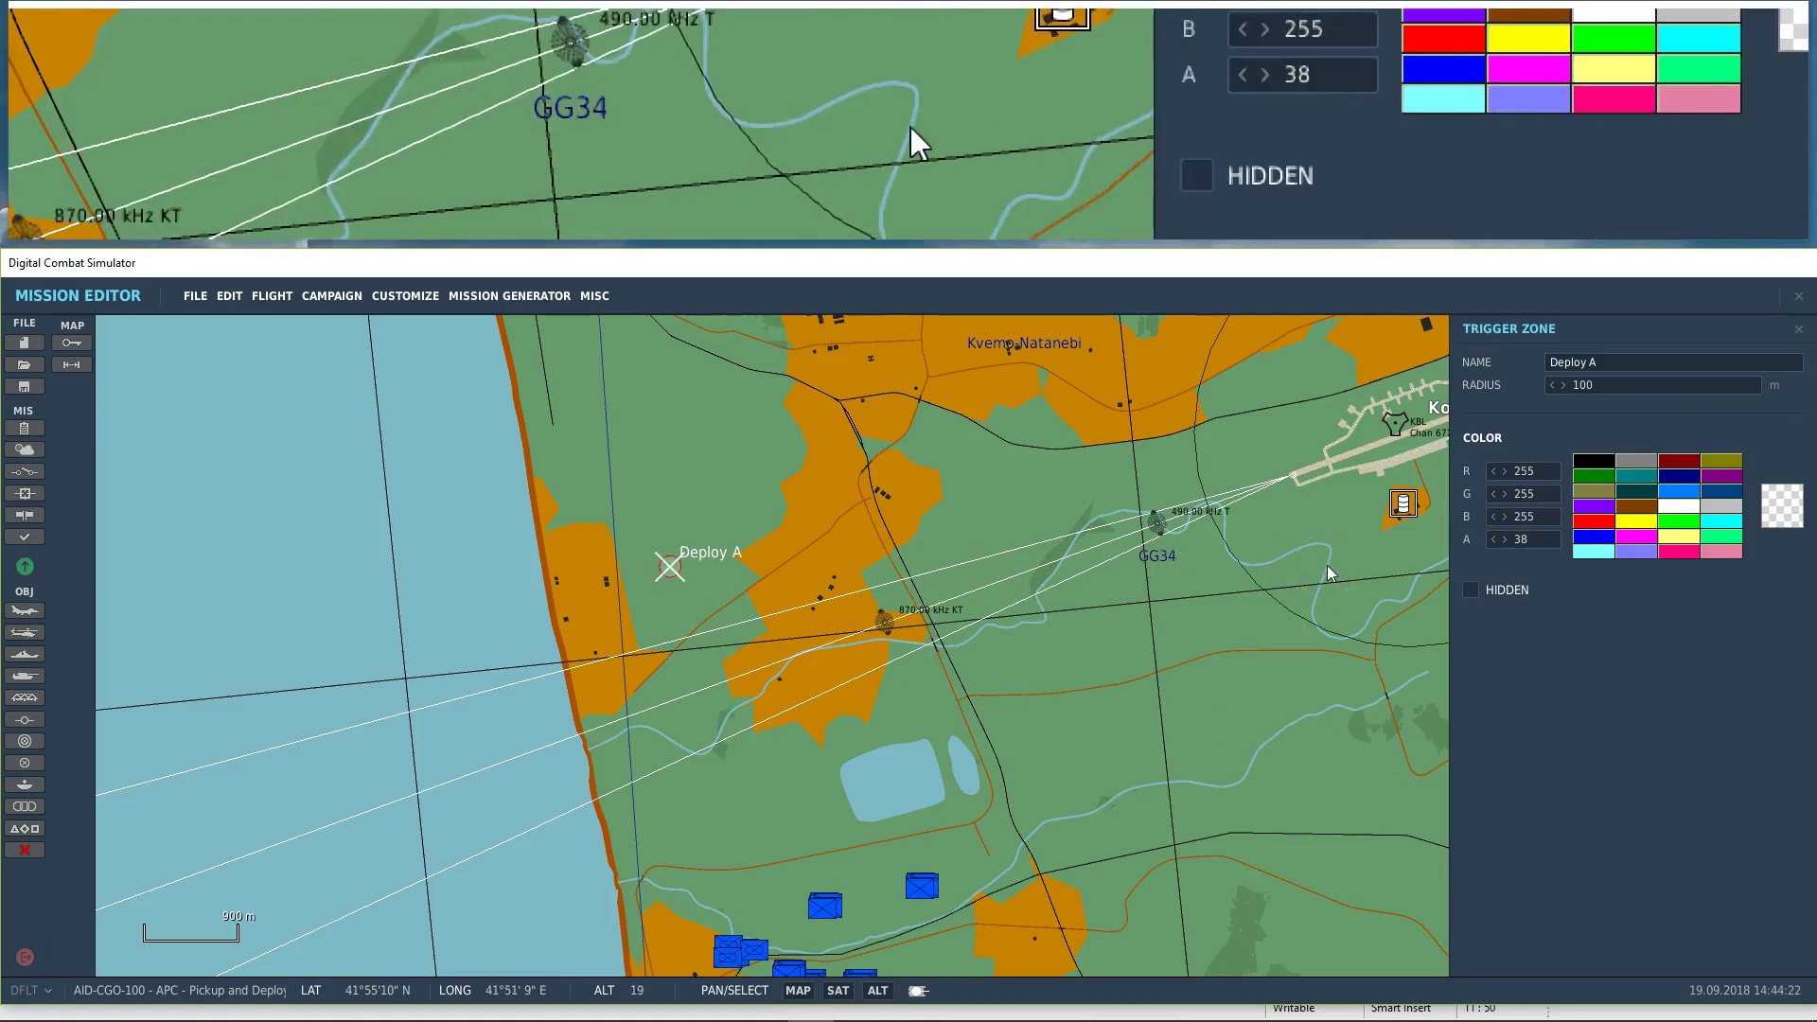
{"action": "left_click_drag", "start_coordinate": [1328, 570], "coordinate": [976, 629]}
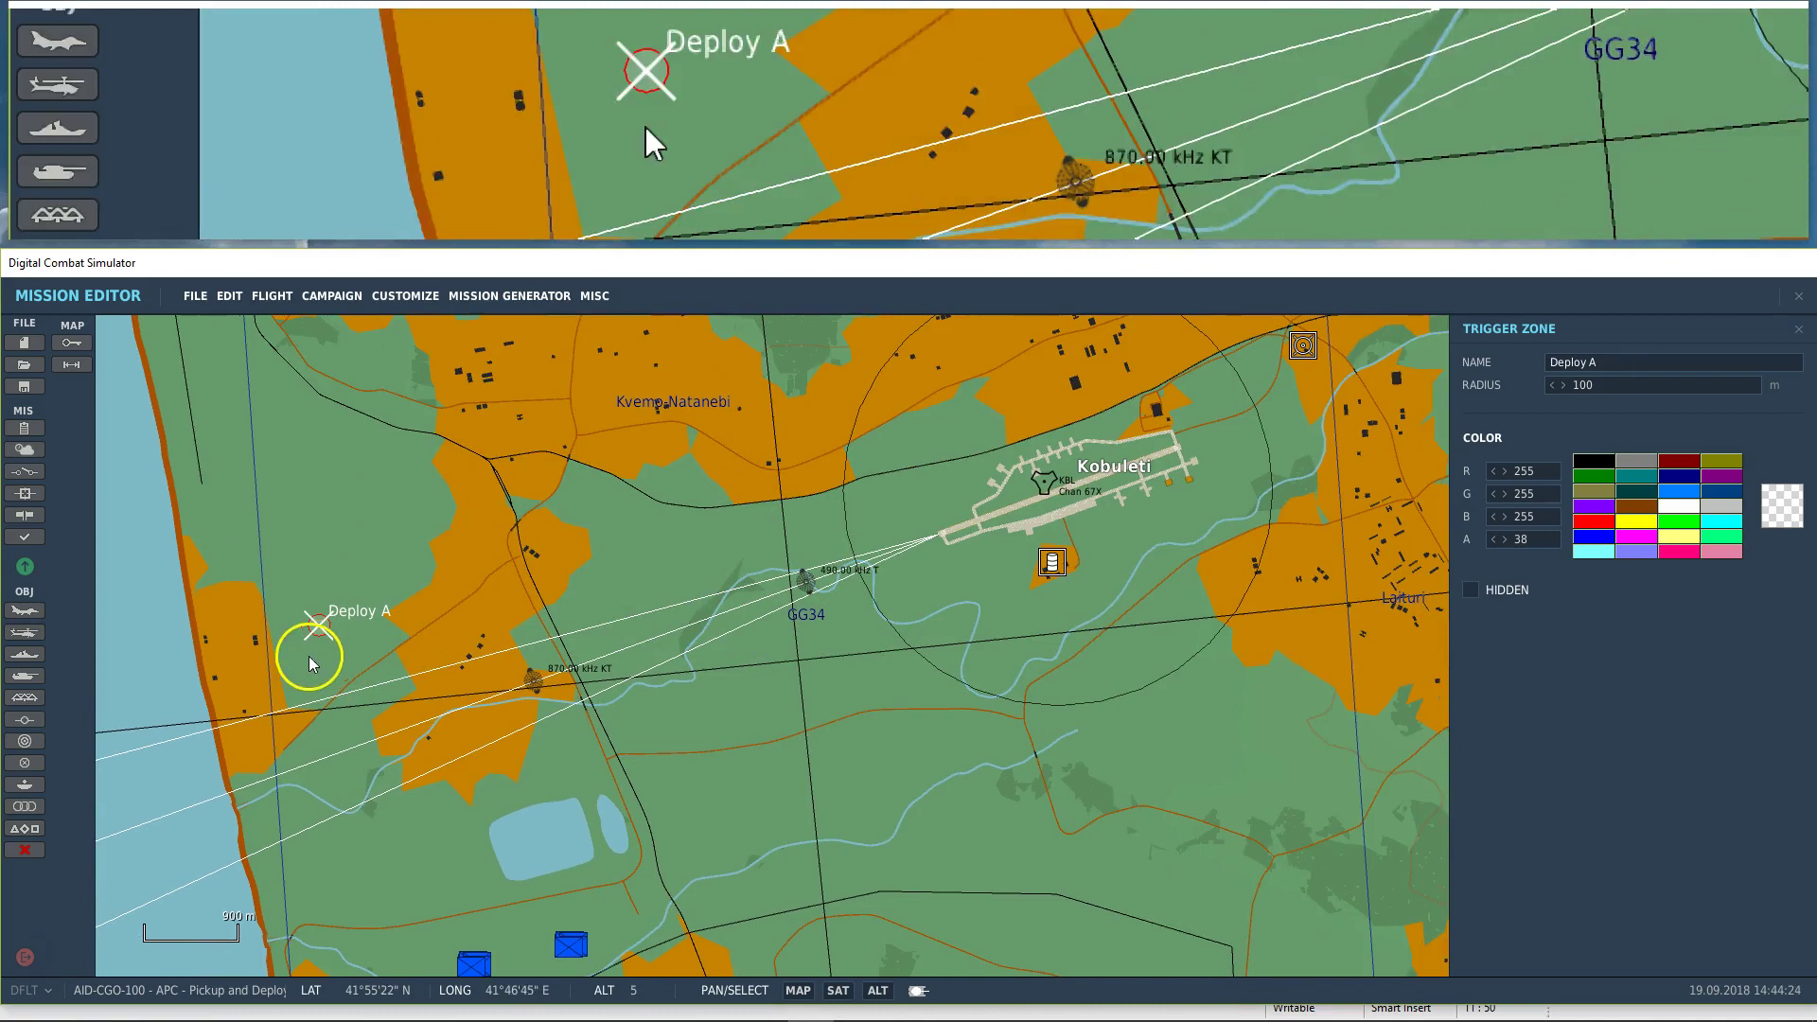
{"action": "left_click", "coordinate": [30, 767]}
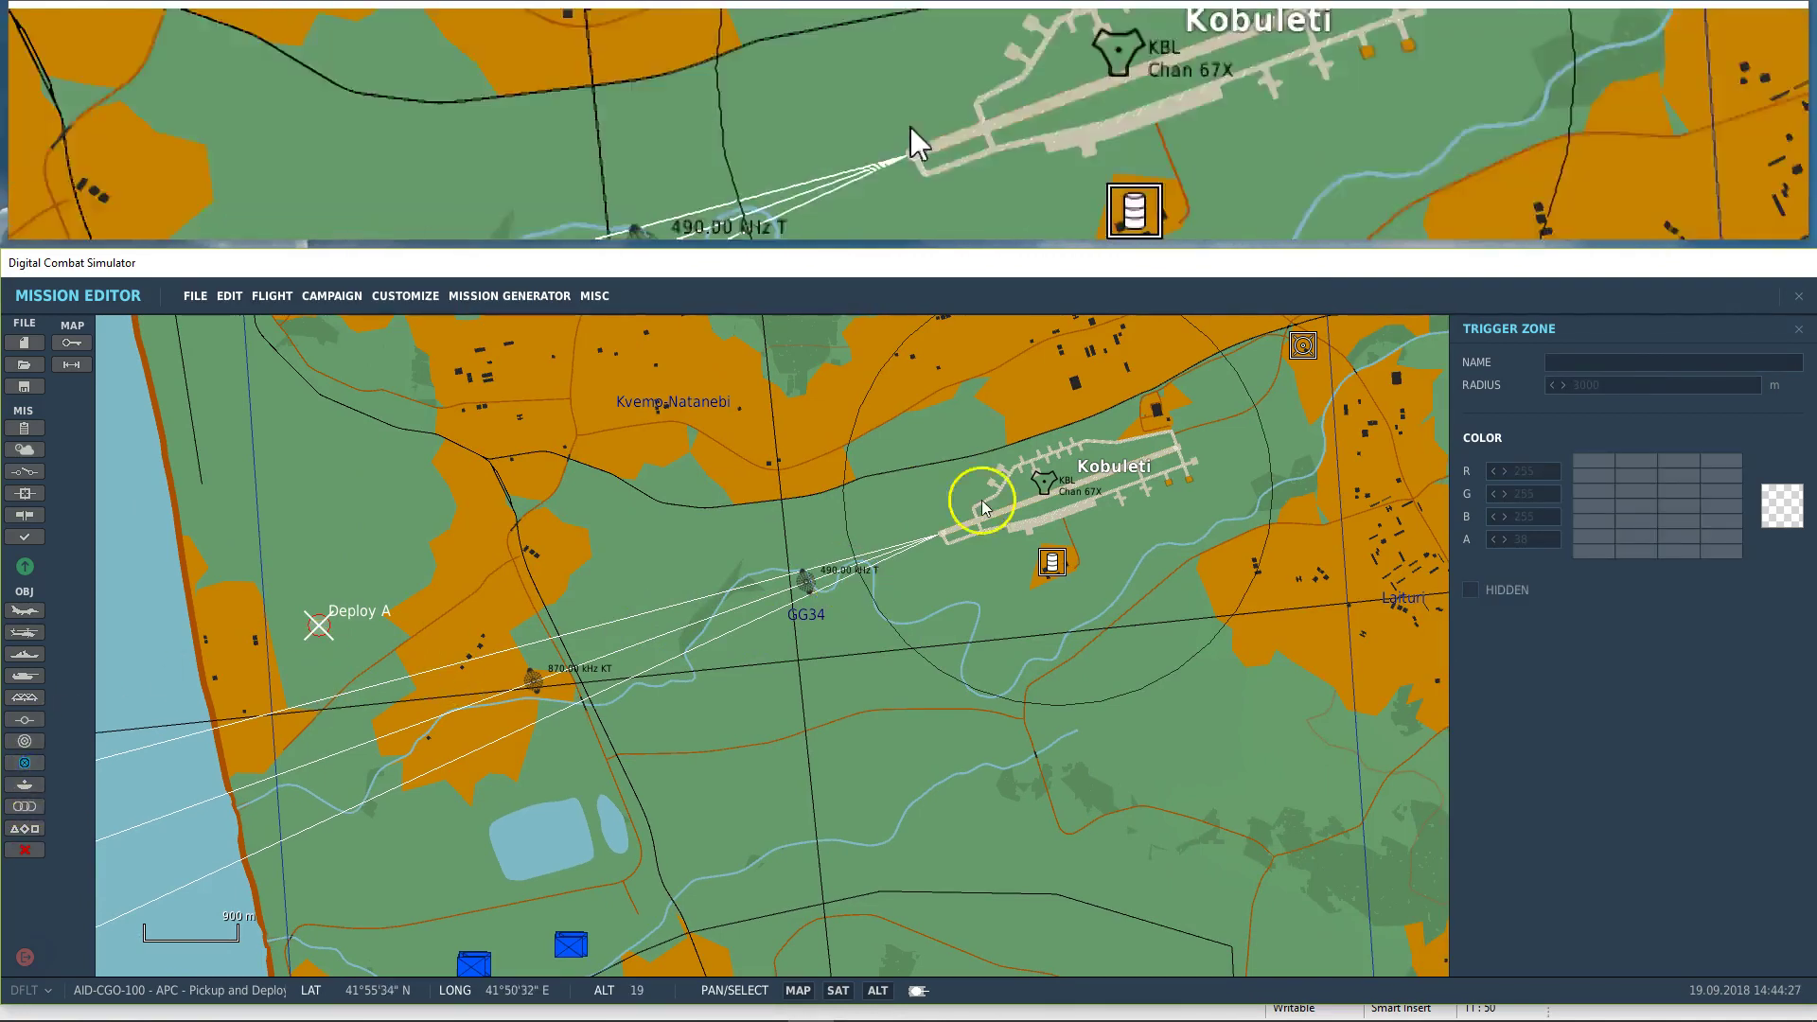
{"action": "left_click", "coordinate": [1220, 388]}
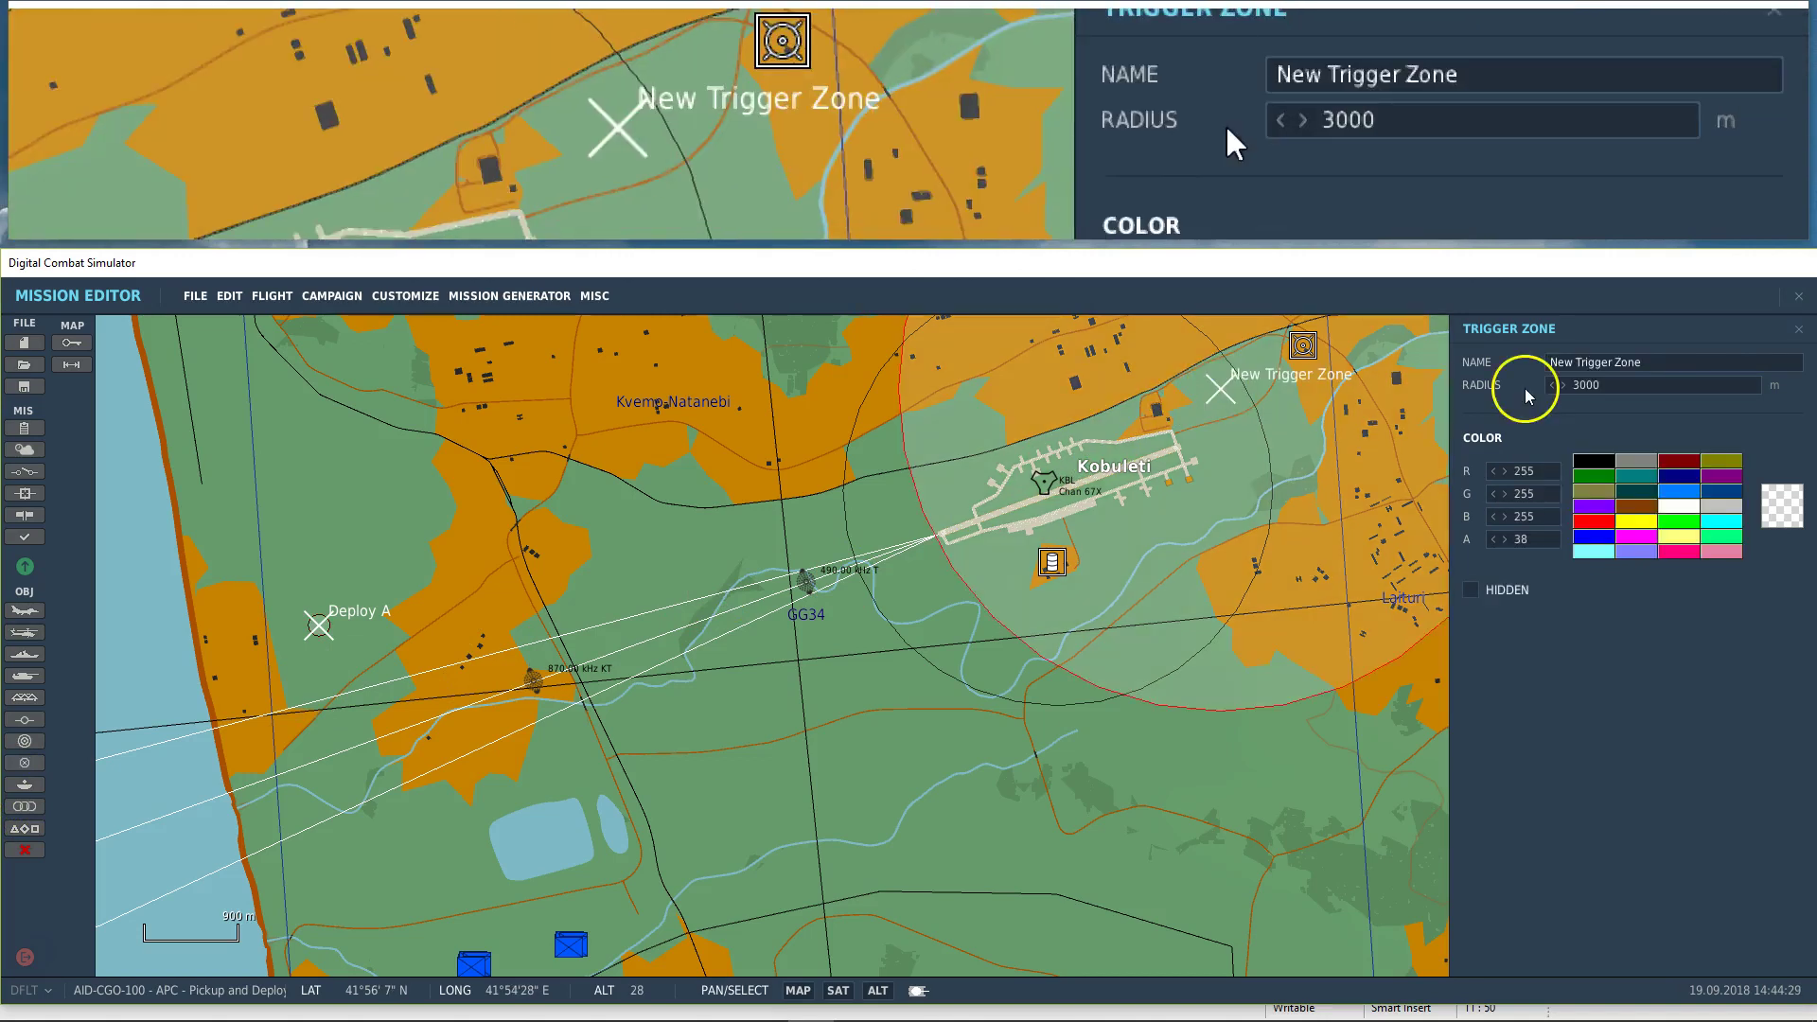
Step: Name the zone 'Deploy B' and set its radius to 100
{"action": "left_click_drag", "start_coordinate": [1690, 366], "coordinate": [1478, 368]}
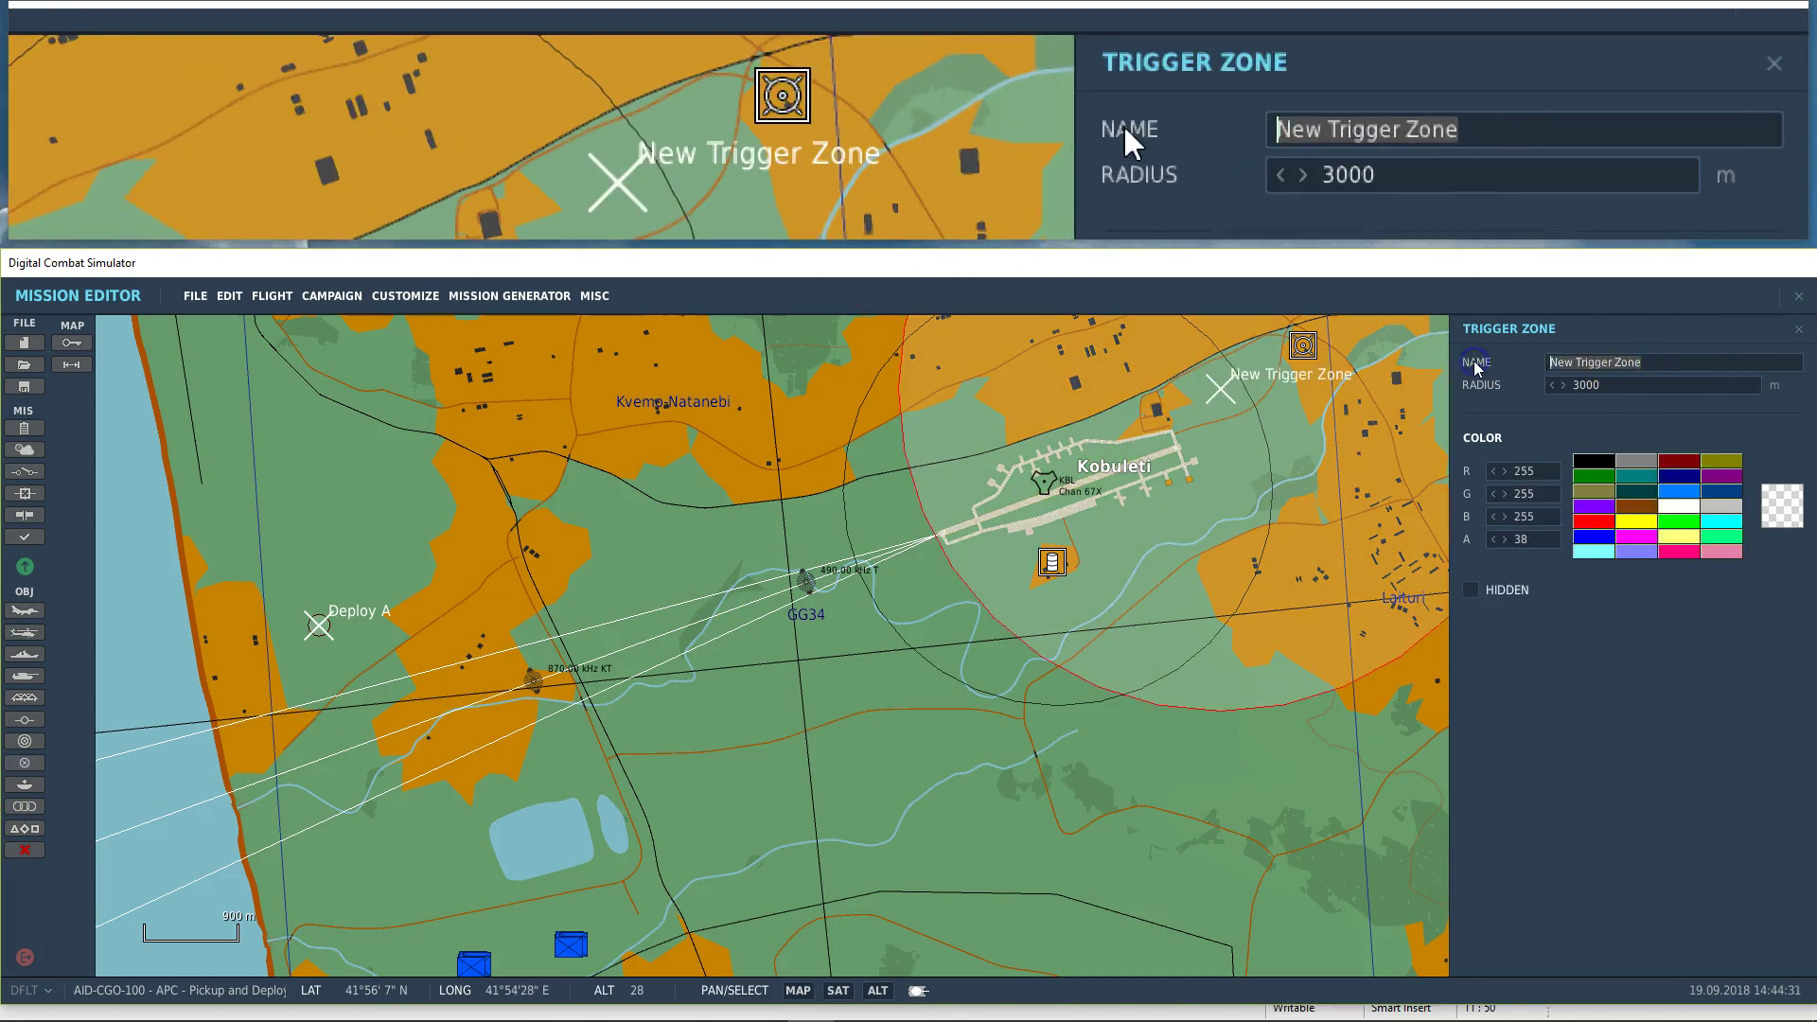
{"action": "type", "text": "Deploy"}
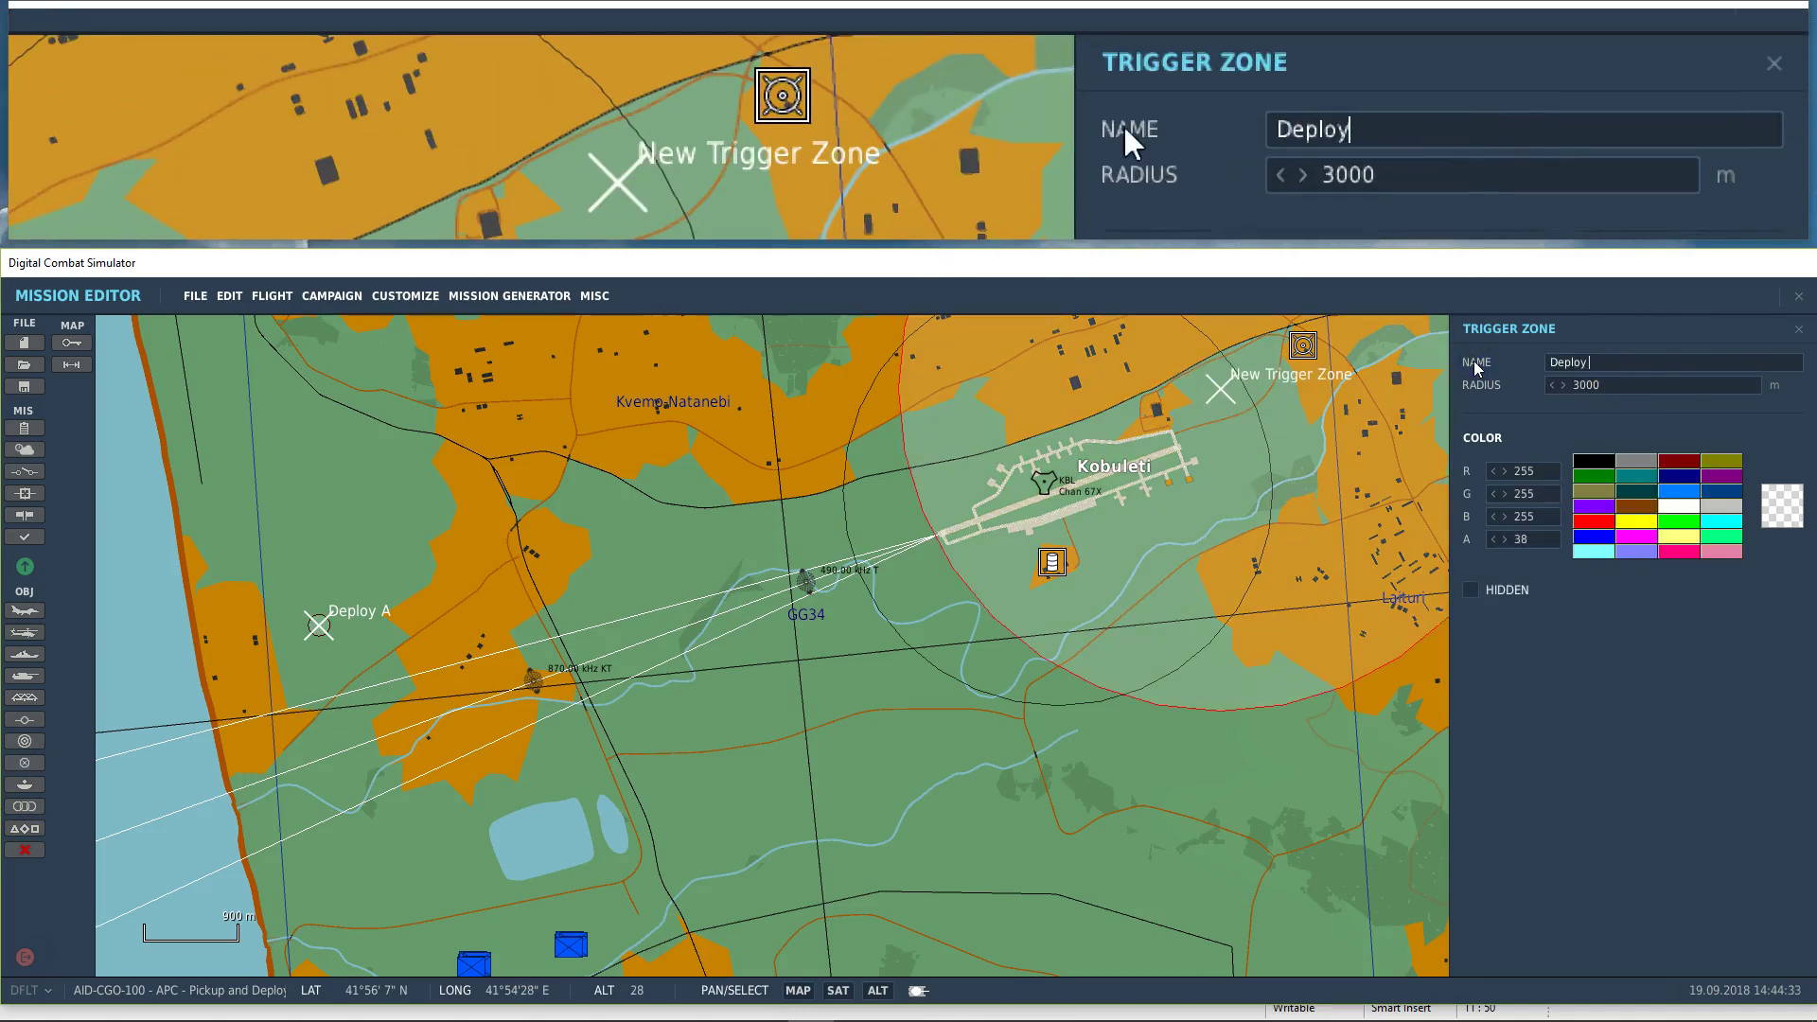
{"action": "type", "text": " B"}
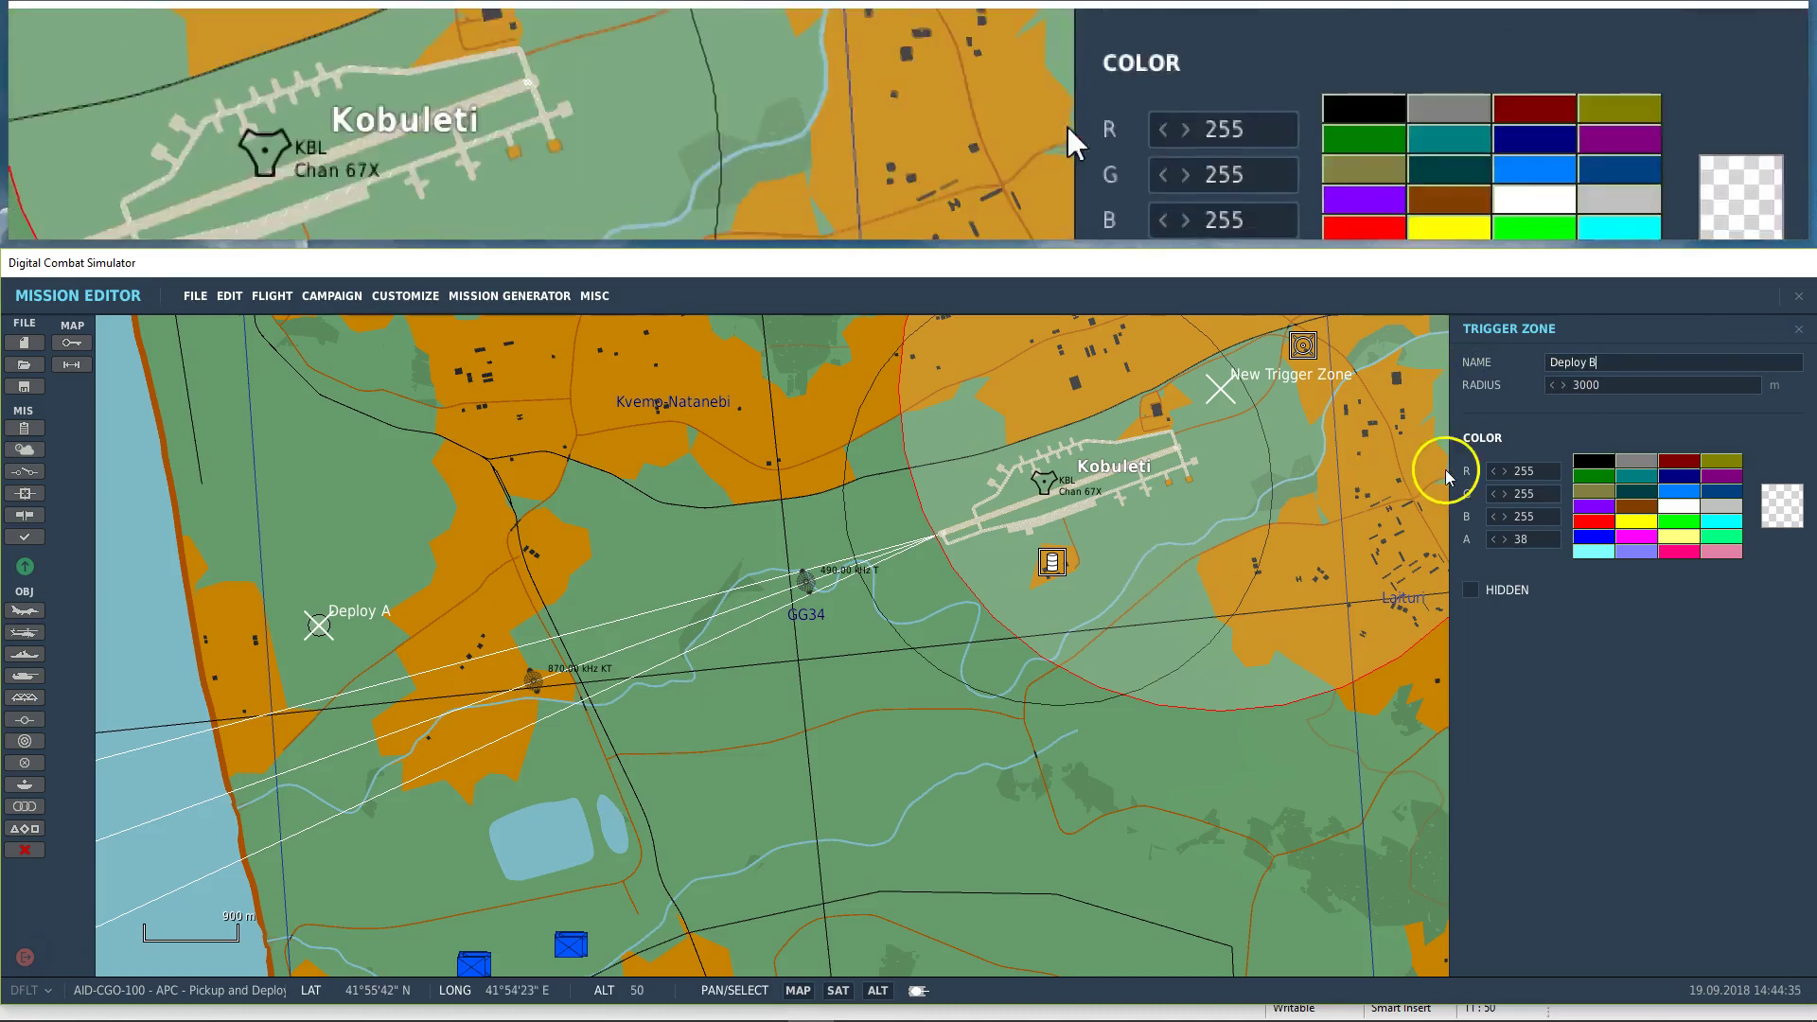
{"action": "double_click", "coordinate": [1545, 388]}
{"action": "type", "text": "100"}
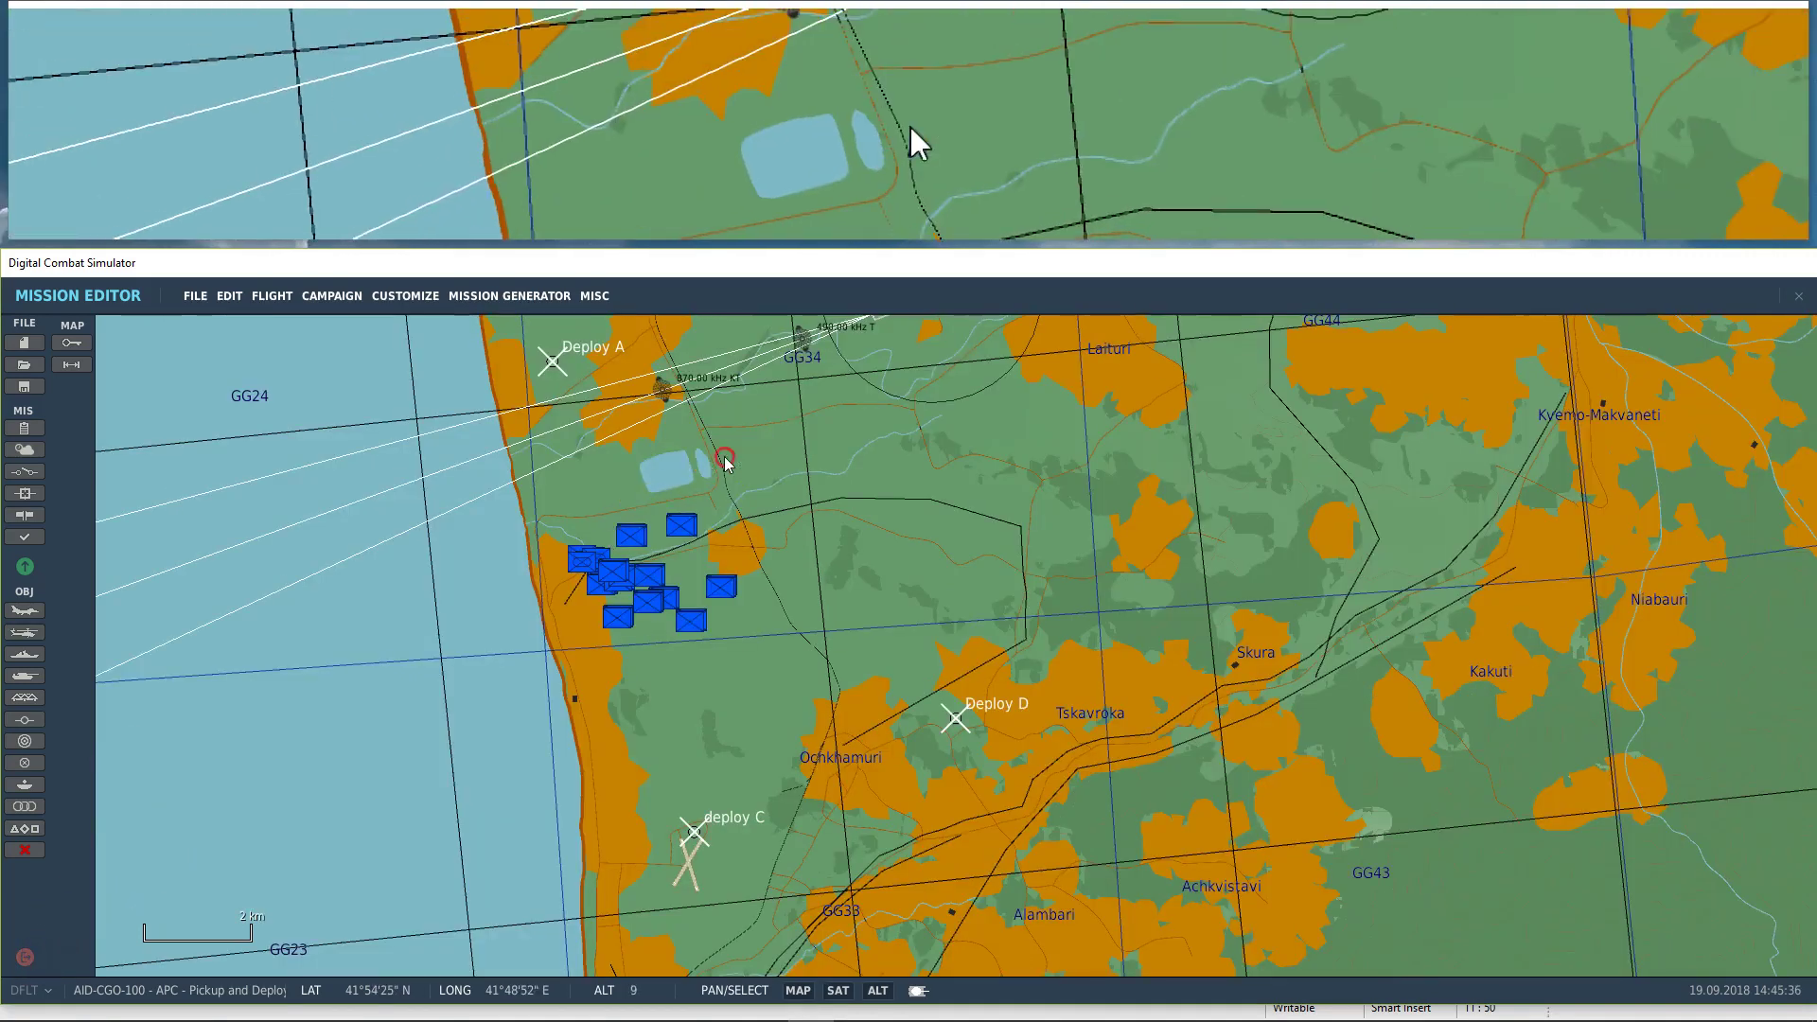
Step: Deselect the Deploy B zone and launch the mission to test the APC routes
{"action": "left_click_drag", "start_coordinate": [725, 461], "coordinate": [738, 566]}
{"action": "left_click", "coordinate": [651, 523]}
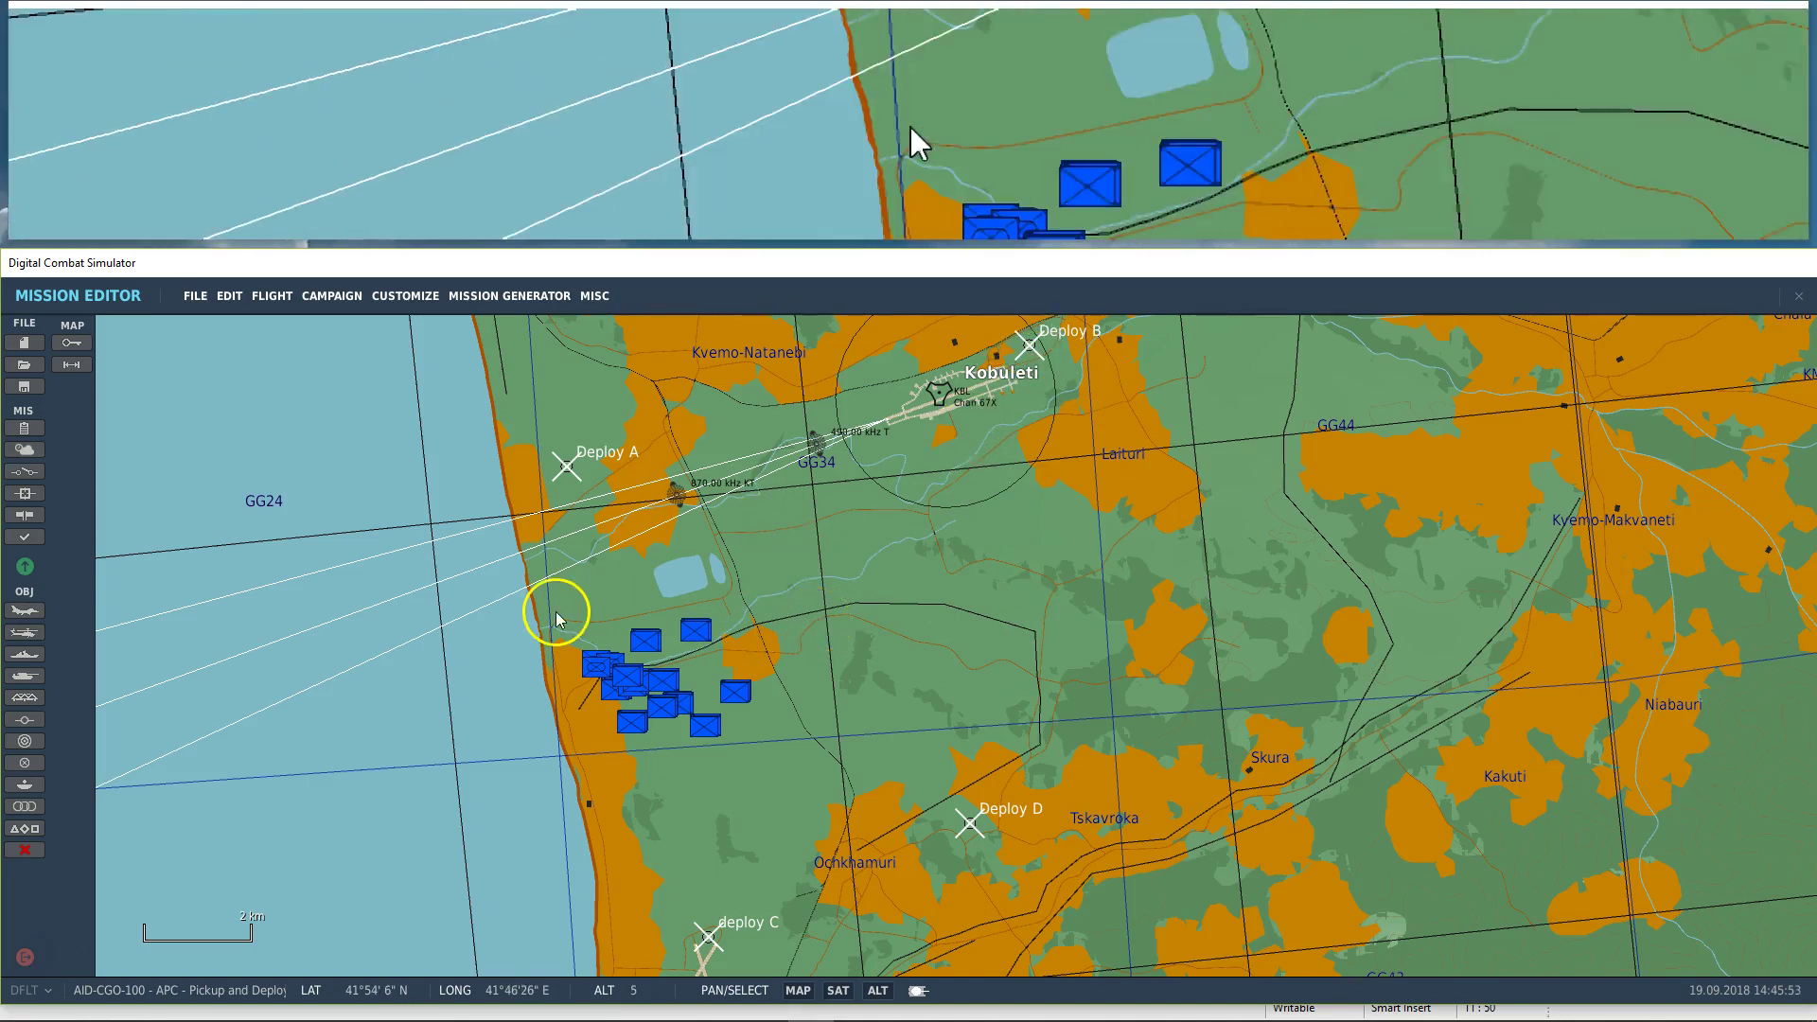
{"action": "left_click", "coordinate": [33, 941]}
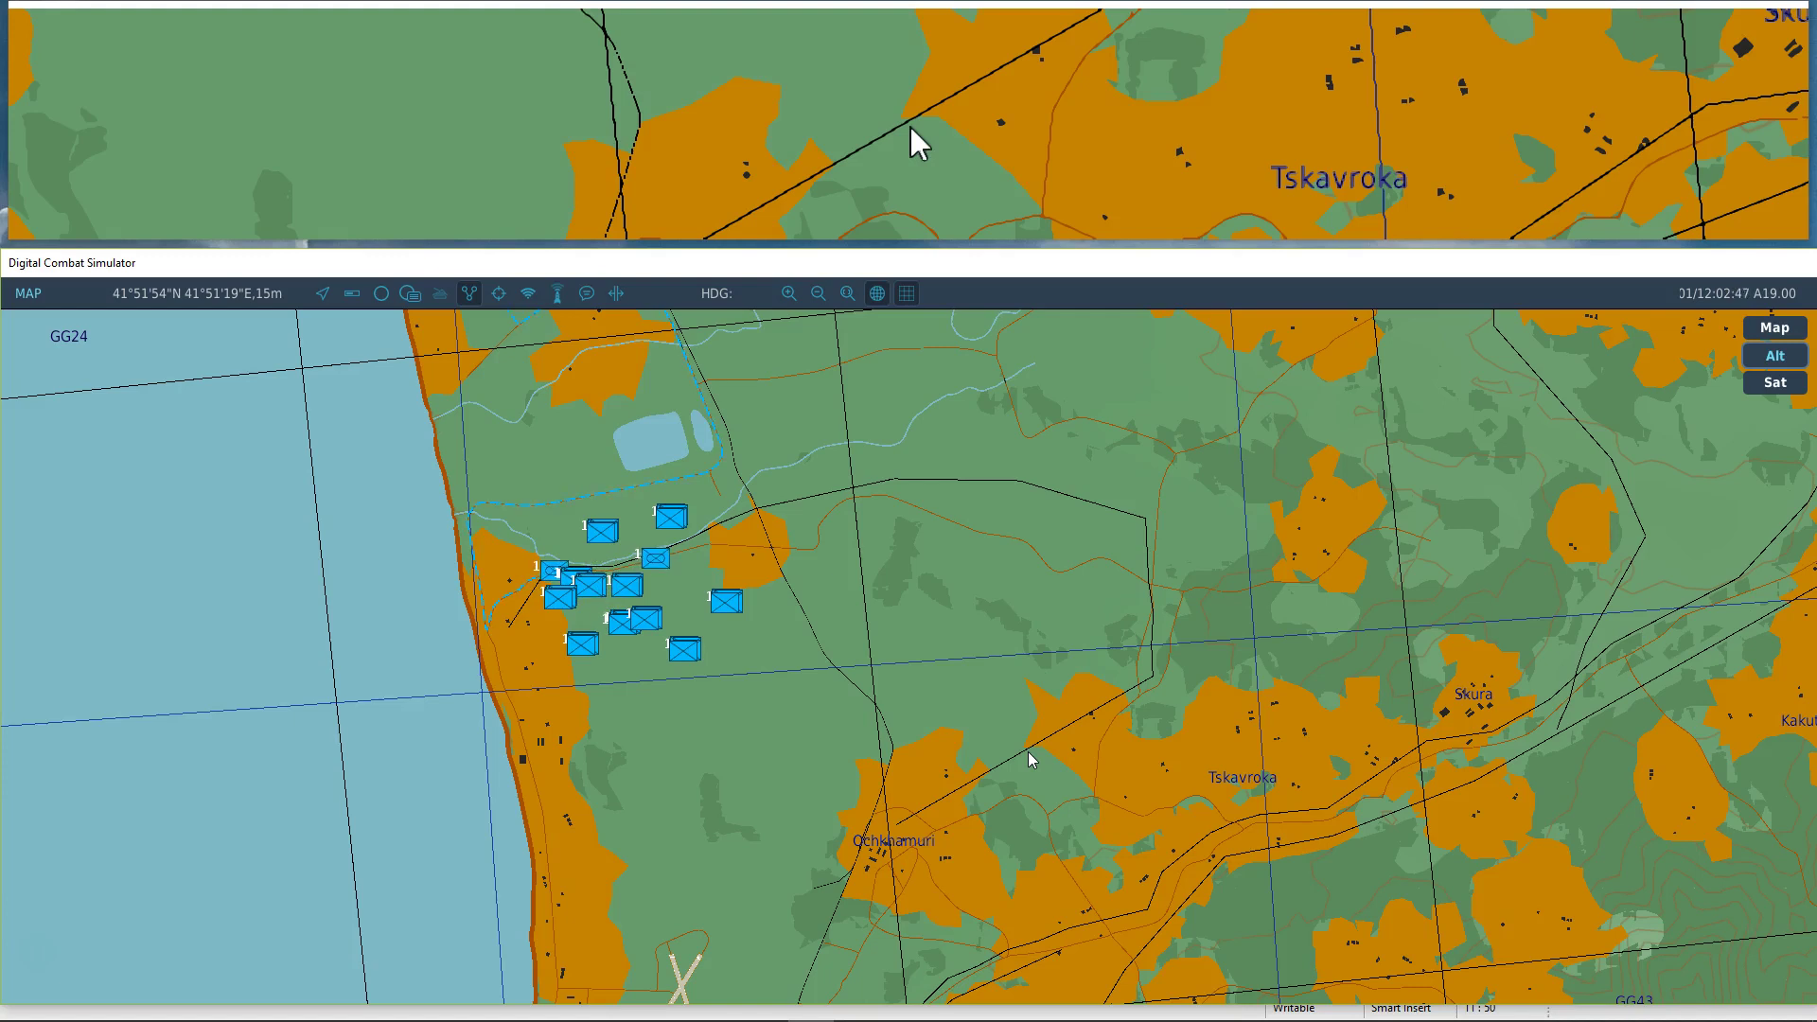
Step: Zoom and shift the running mission's map to show the zone flags and APC groups
{"action": "left_click", "coordinate": [1017, 628]}
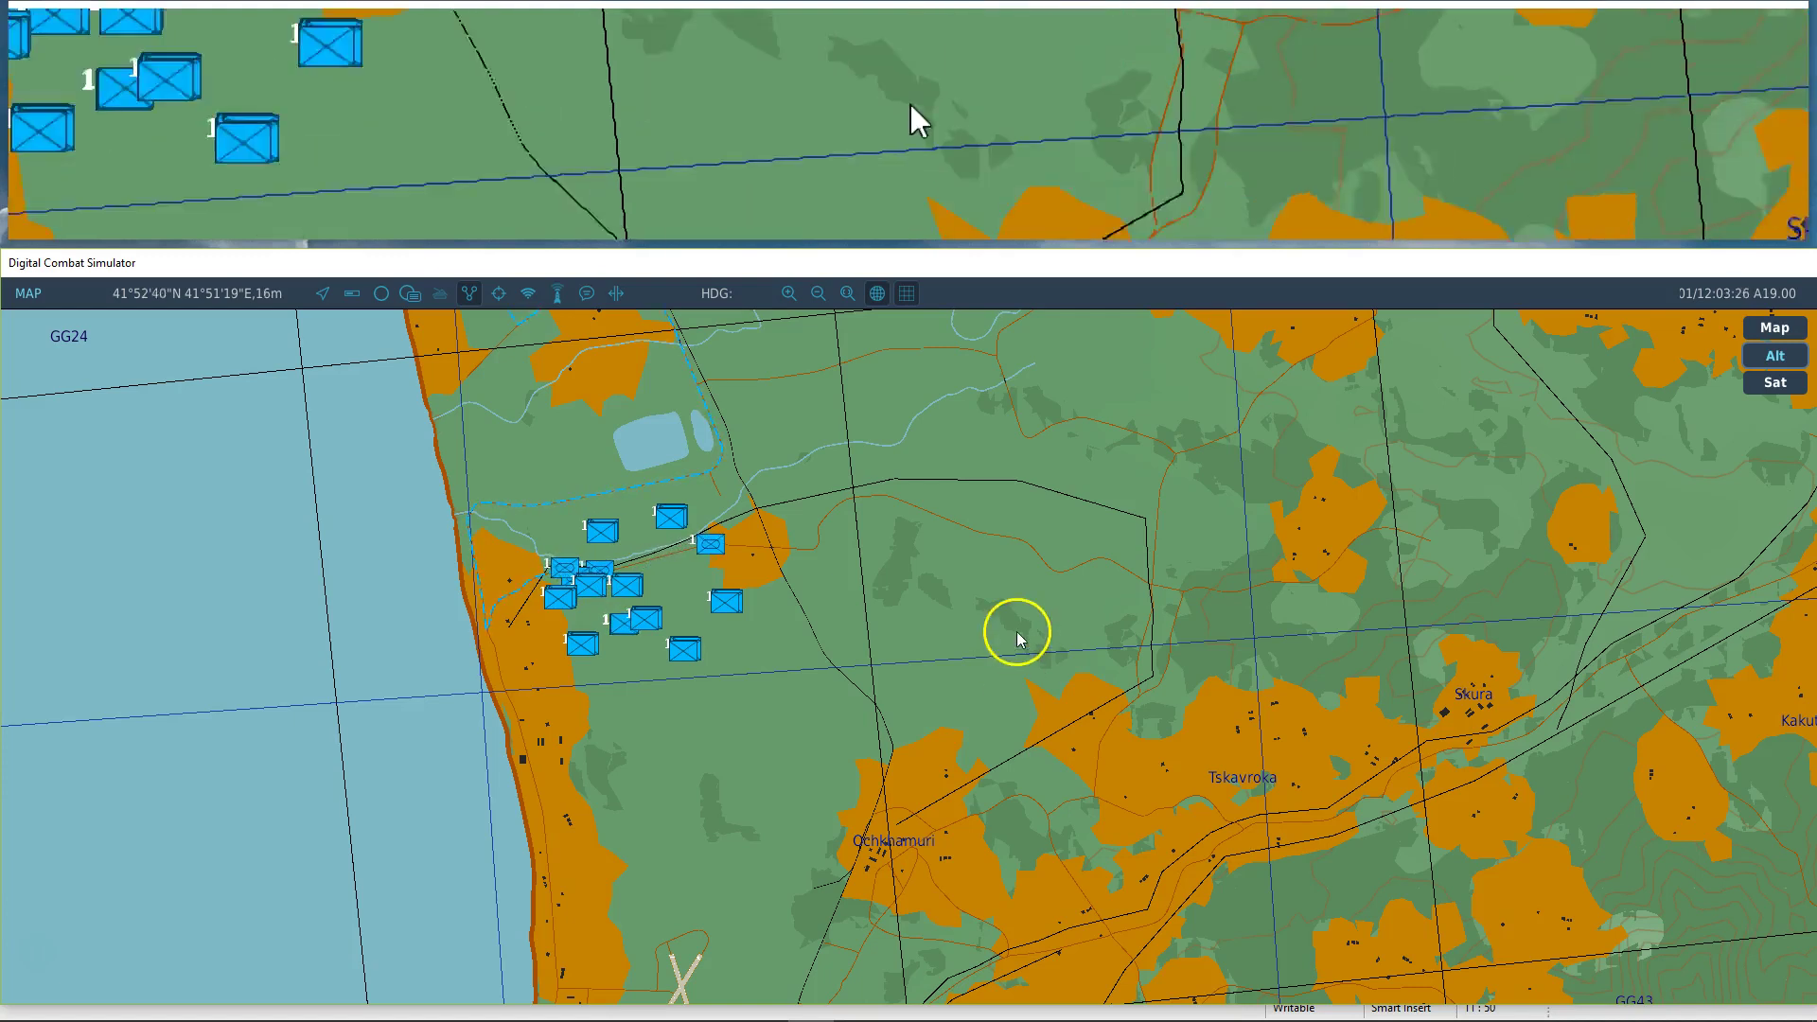
{"action": "scroll", "coordinate": [1019, 628], "scroll_direction": "down", "scroll_amount": 2}
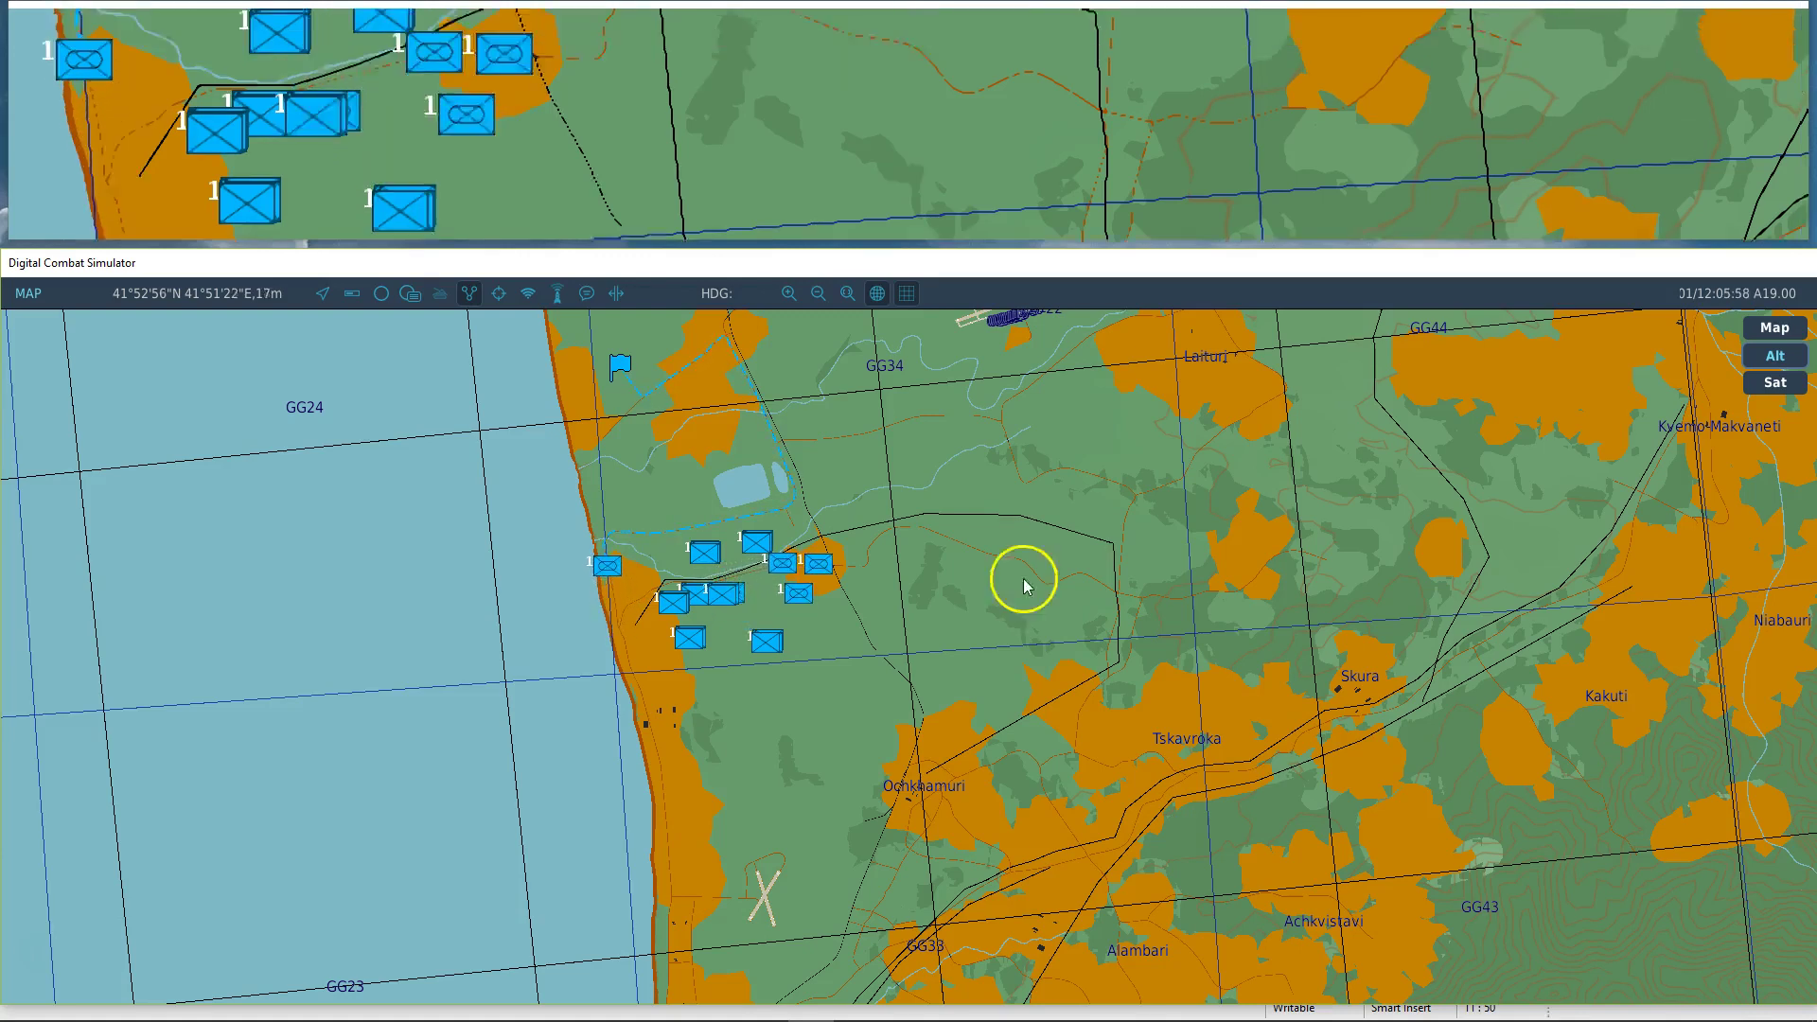
{"action": "left_click_drag", "start_coordinate": [1042, 527], "coordinate": [965, 637]}
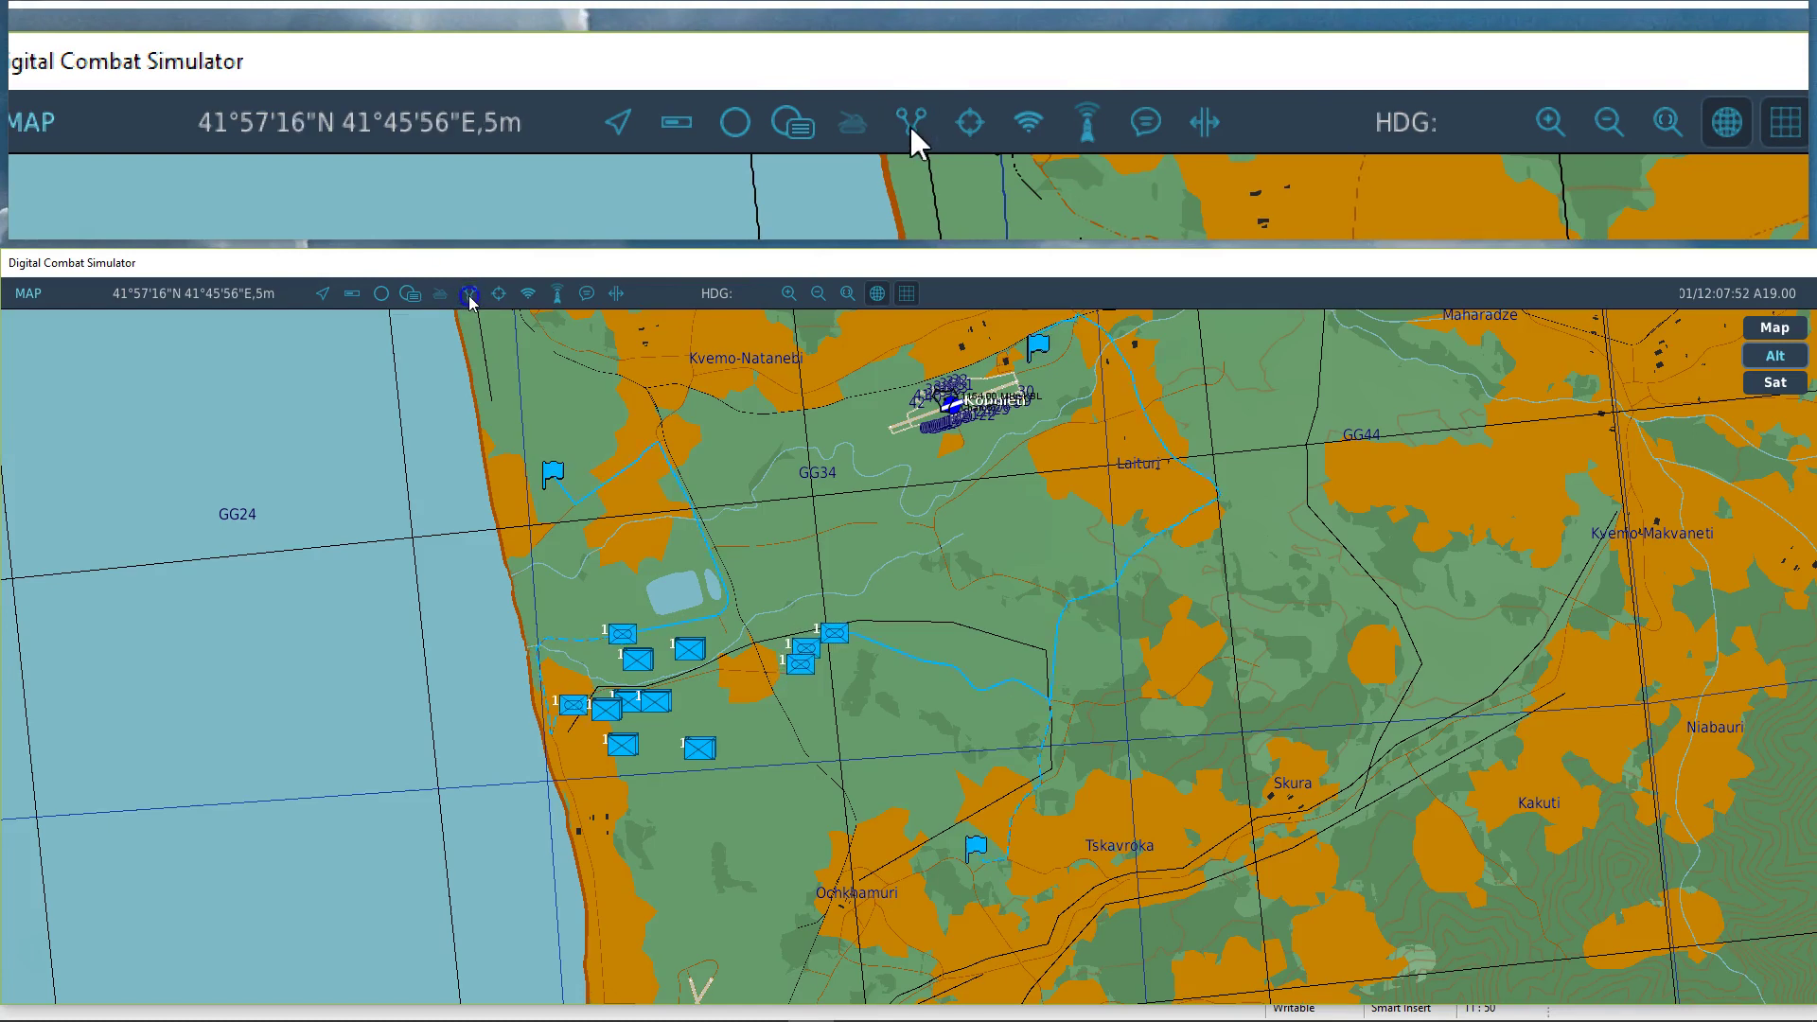
{"action": "left_click_drag", "start_coordinate": [471, 301], "coordinate": [814, 799]}
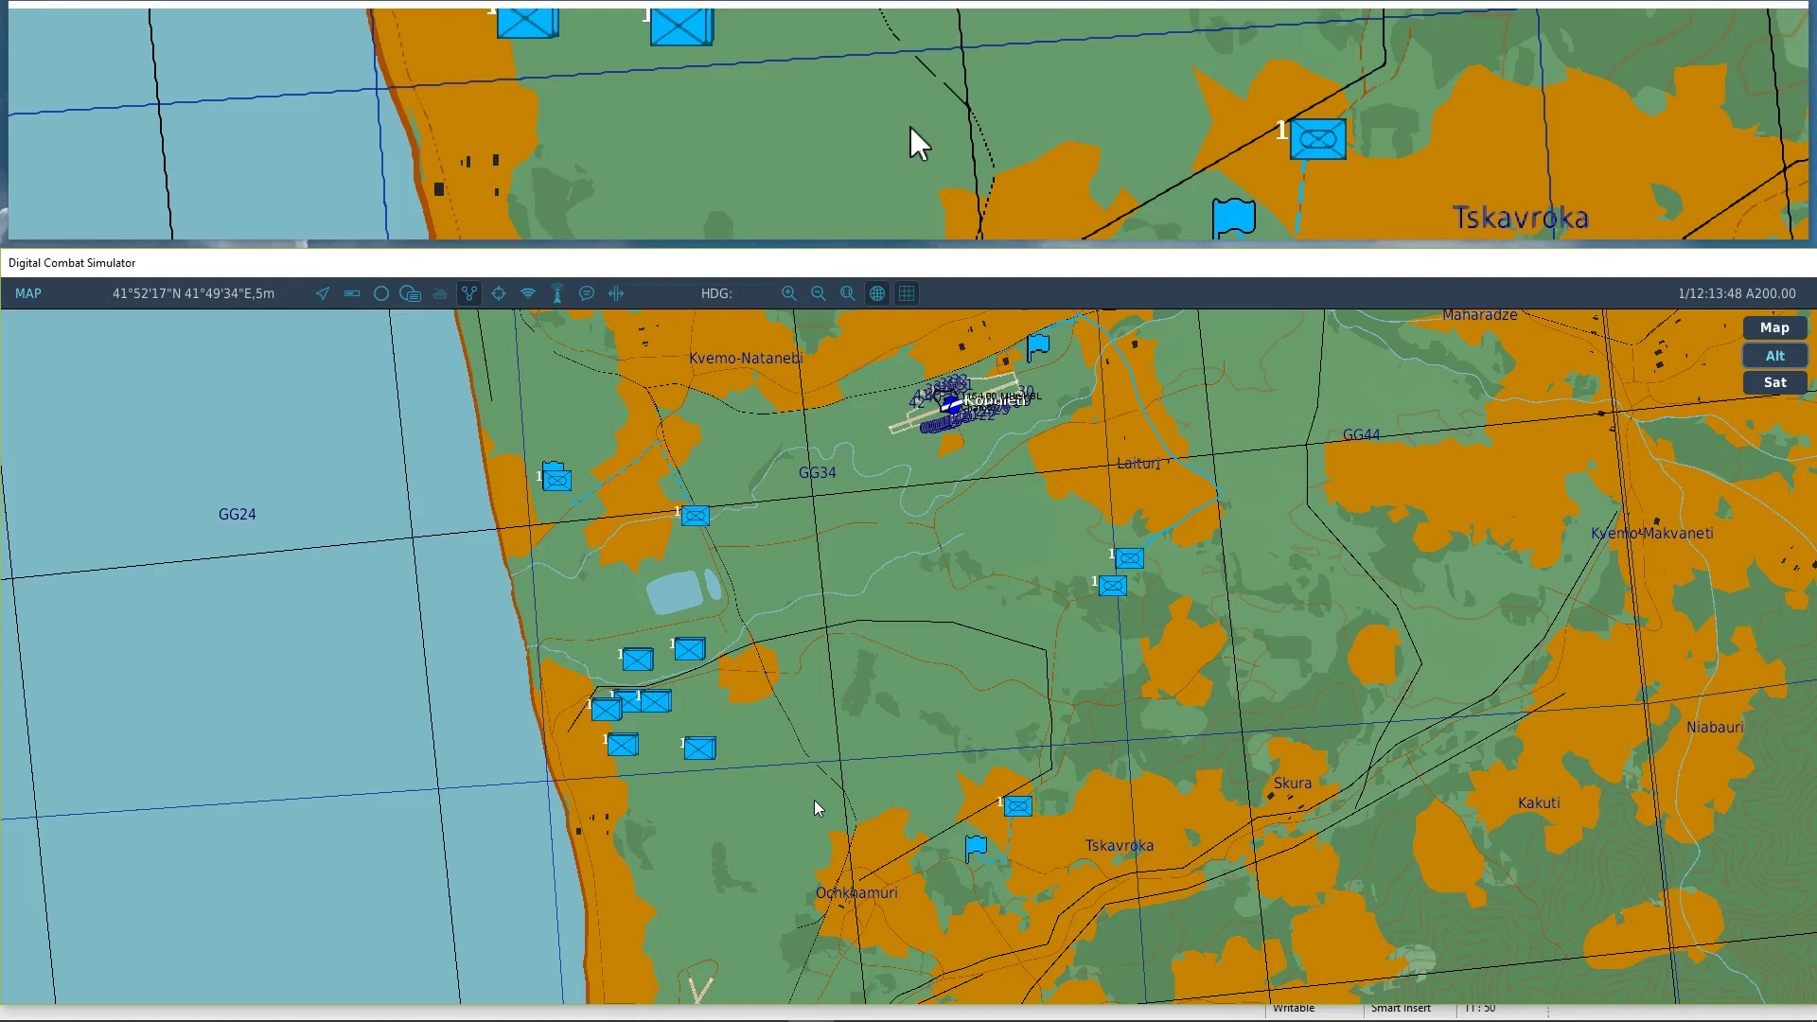
Step: Speed up the simulation twice, then reset to normal speed and return to the editor
{"action": "key", "text": "ctrl+z"}
{"action": "key", "text": "ctrl+z"}
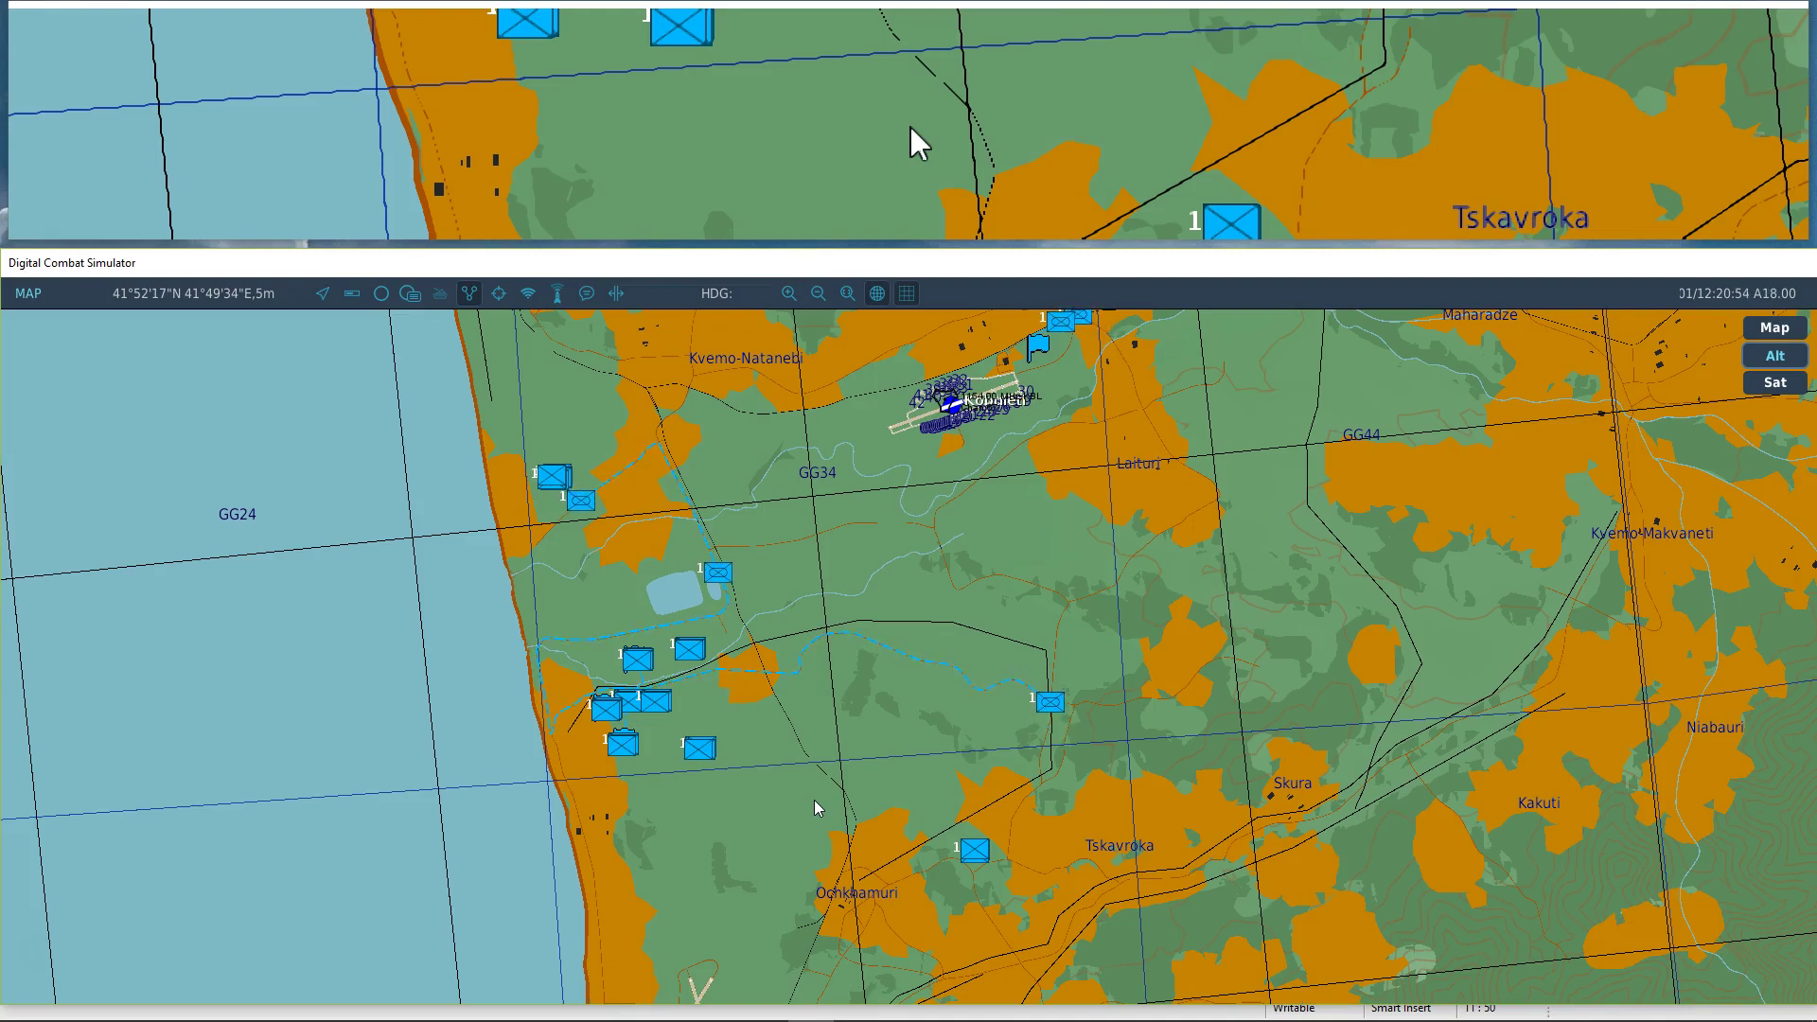
{"action": "key", "text": "ctrl+z"}
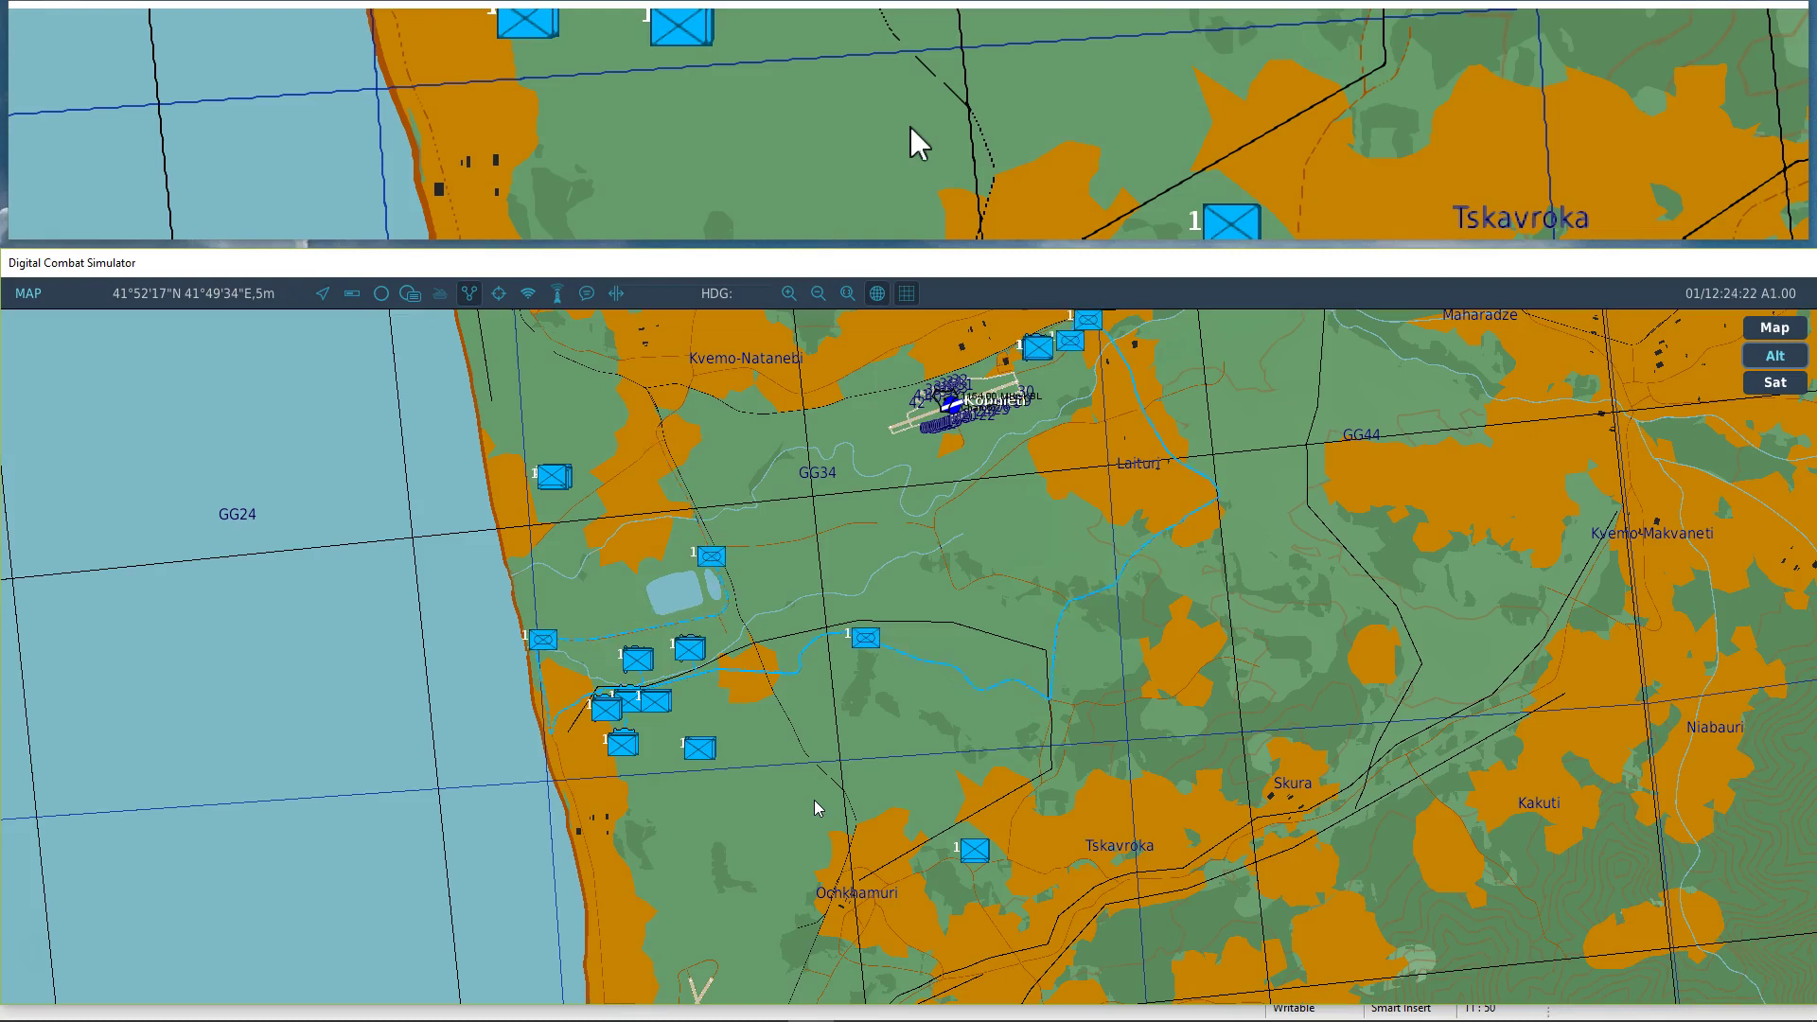
{"action": "key", "text": "shift+z"}
{"action": "left_click", "coordinate": [836, 621]}
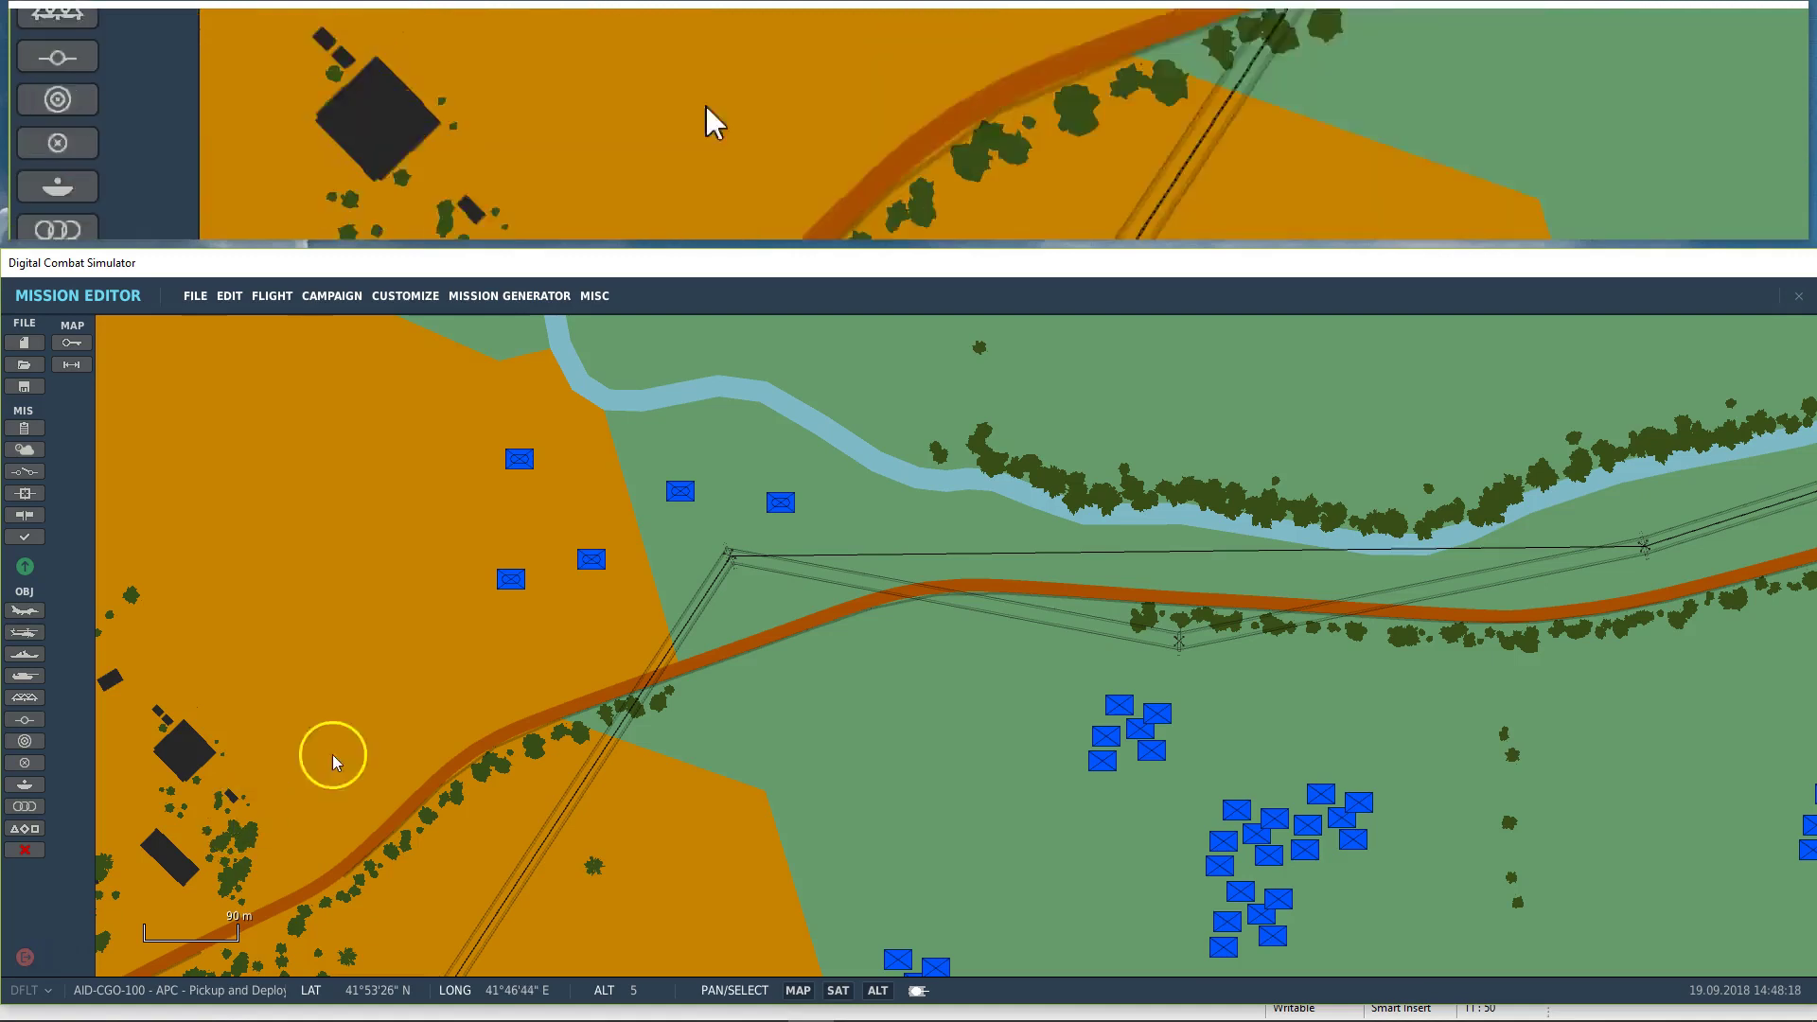
{"action": "left_click", "coordinate": [595, 560]}
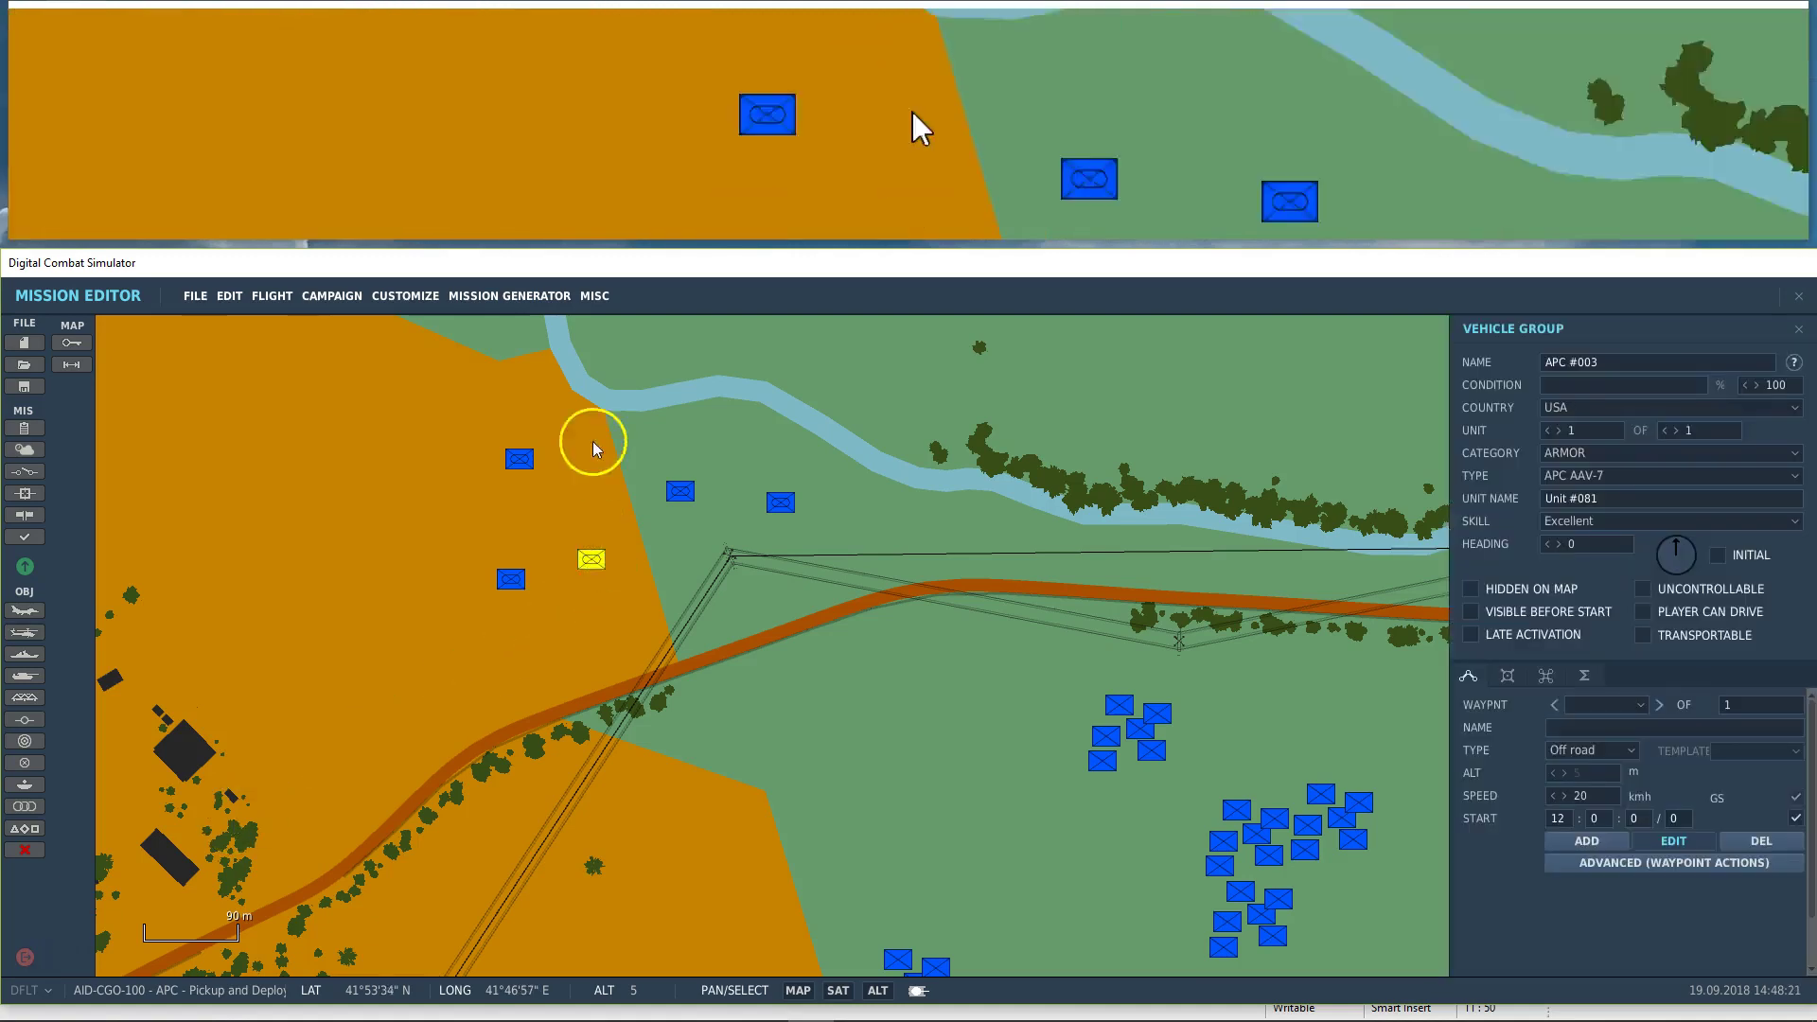
{"action": "left_click", "coordinate": [595, 296]}
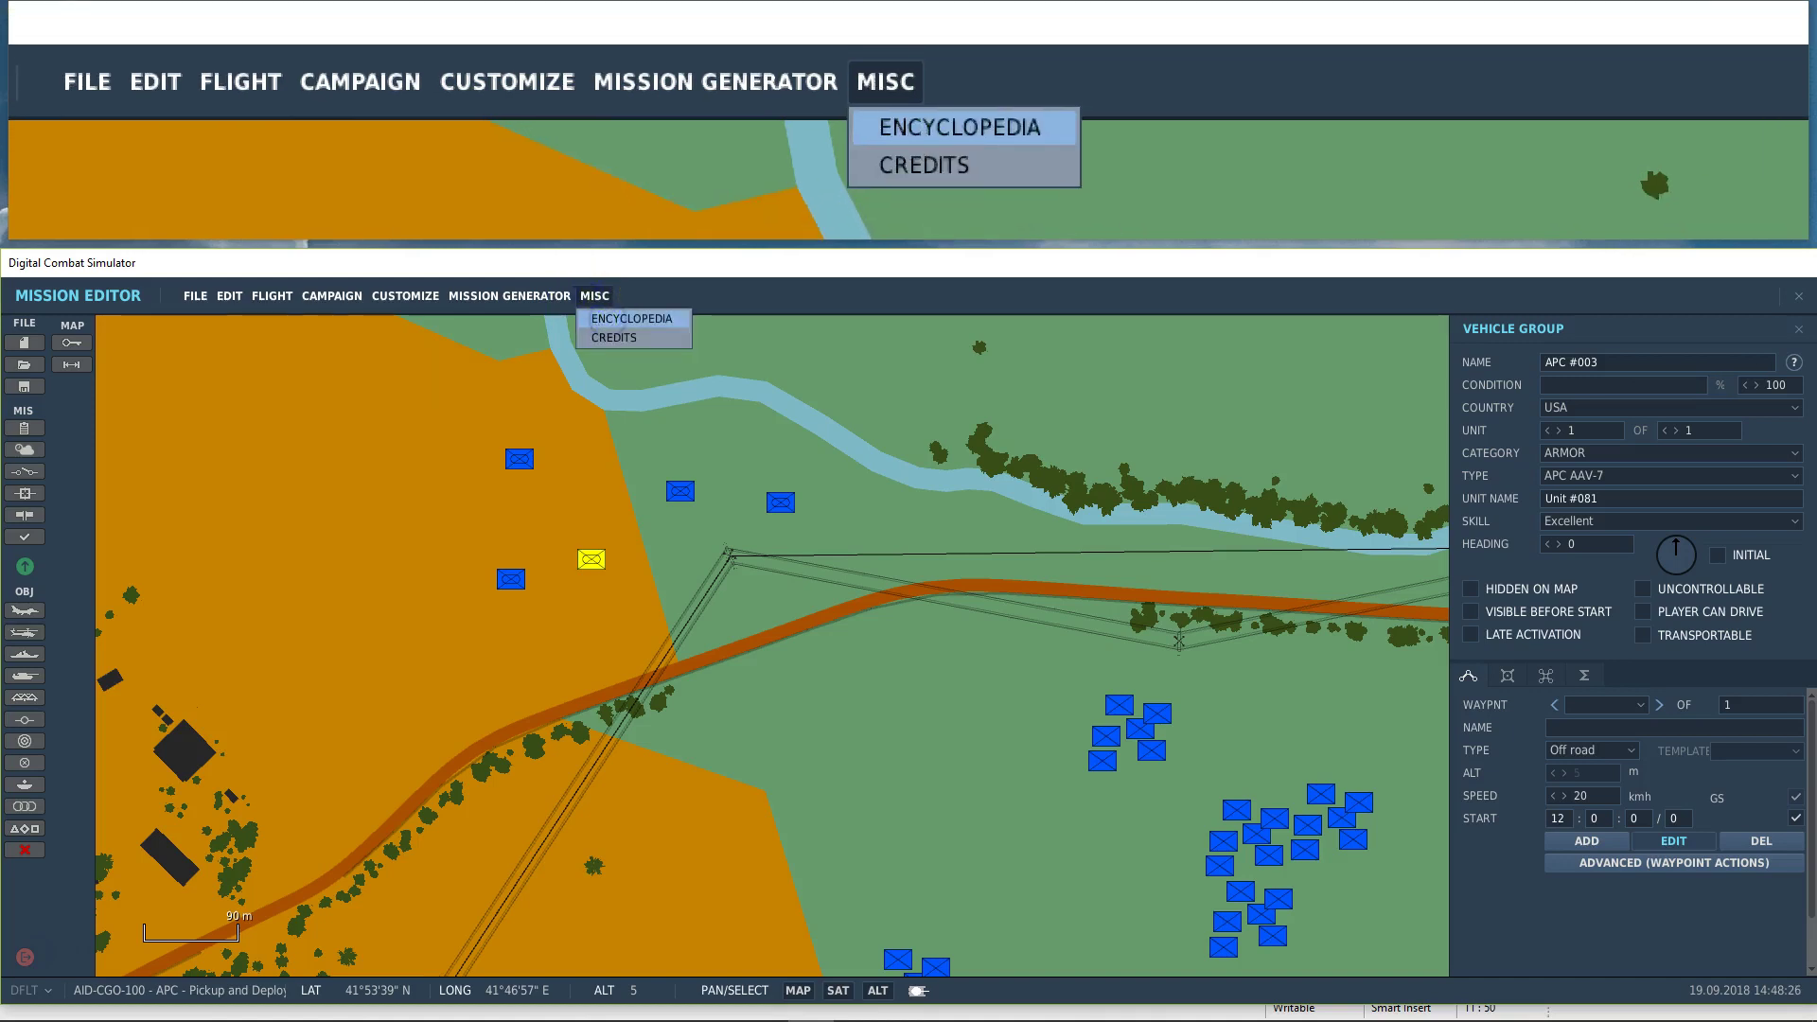
{"action": "left_click", "coordinate": [609, 325]}
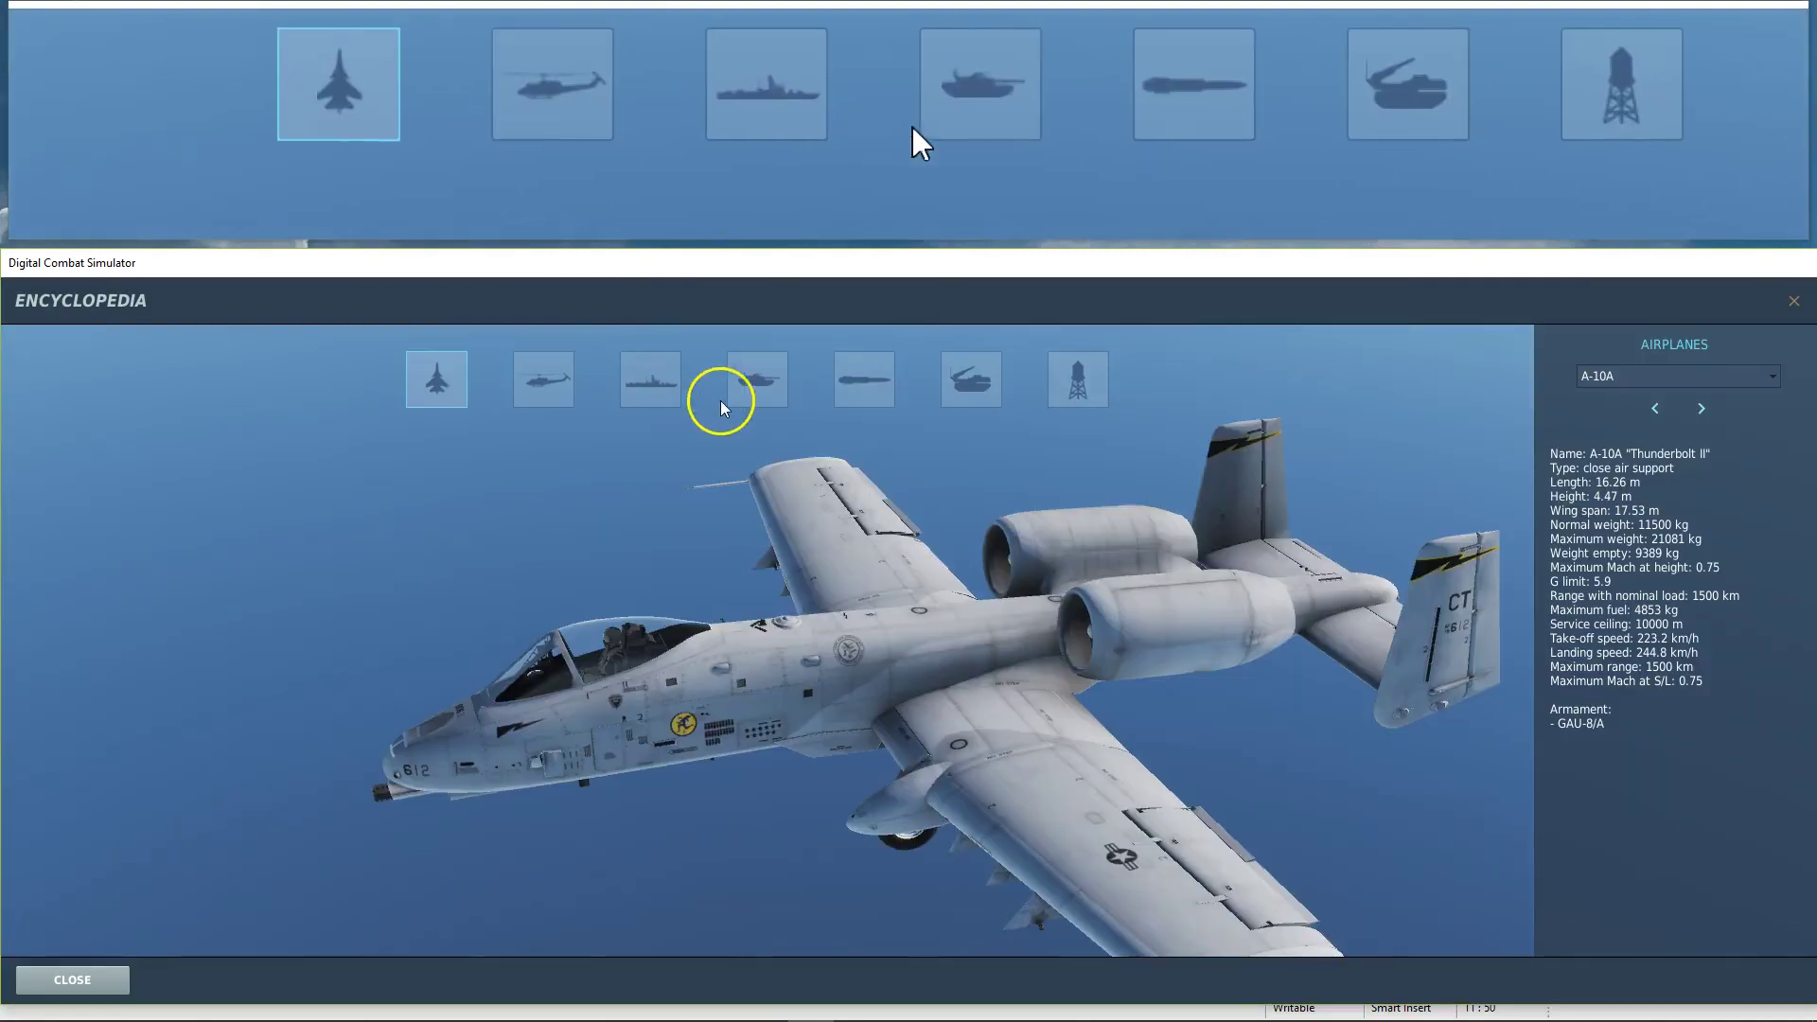
{"action": "left_click", "coordinate": [756, 387]}
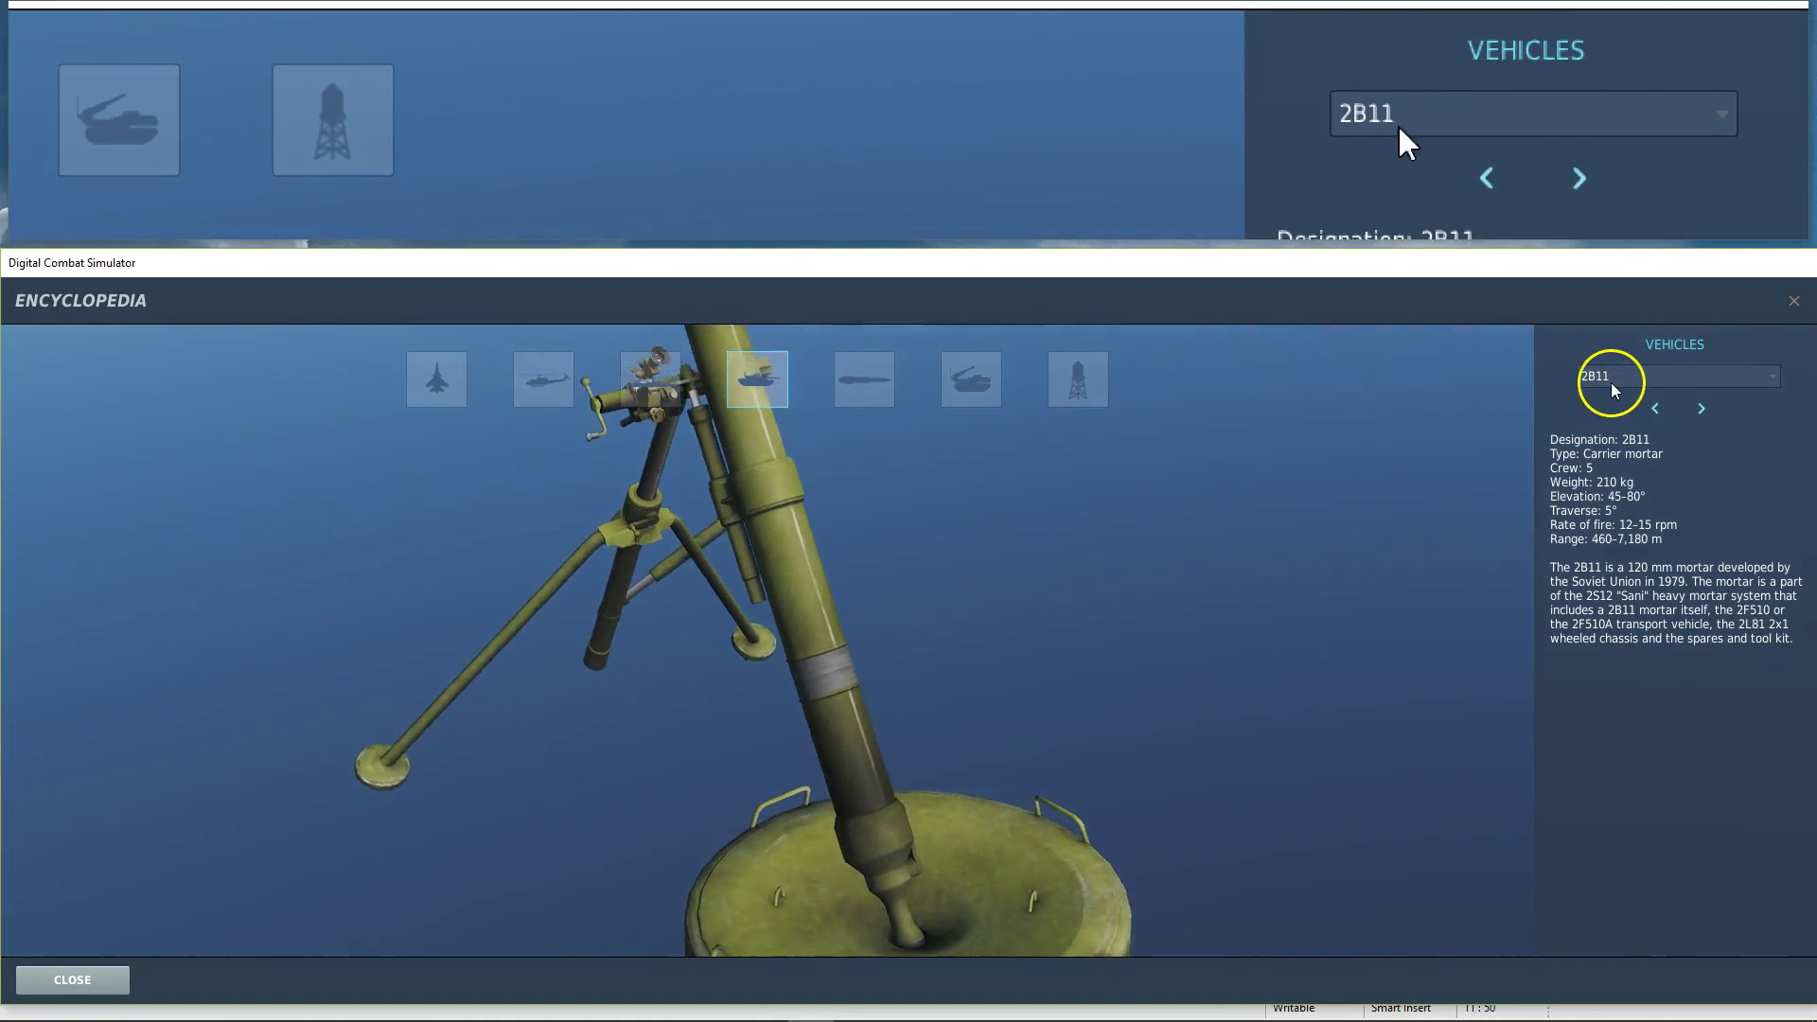
{"action": "left_click", "coordinate": [1615, 379]}
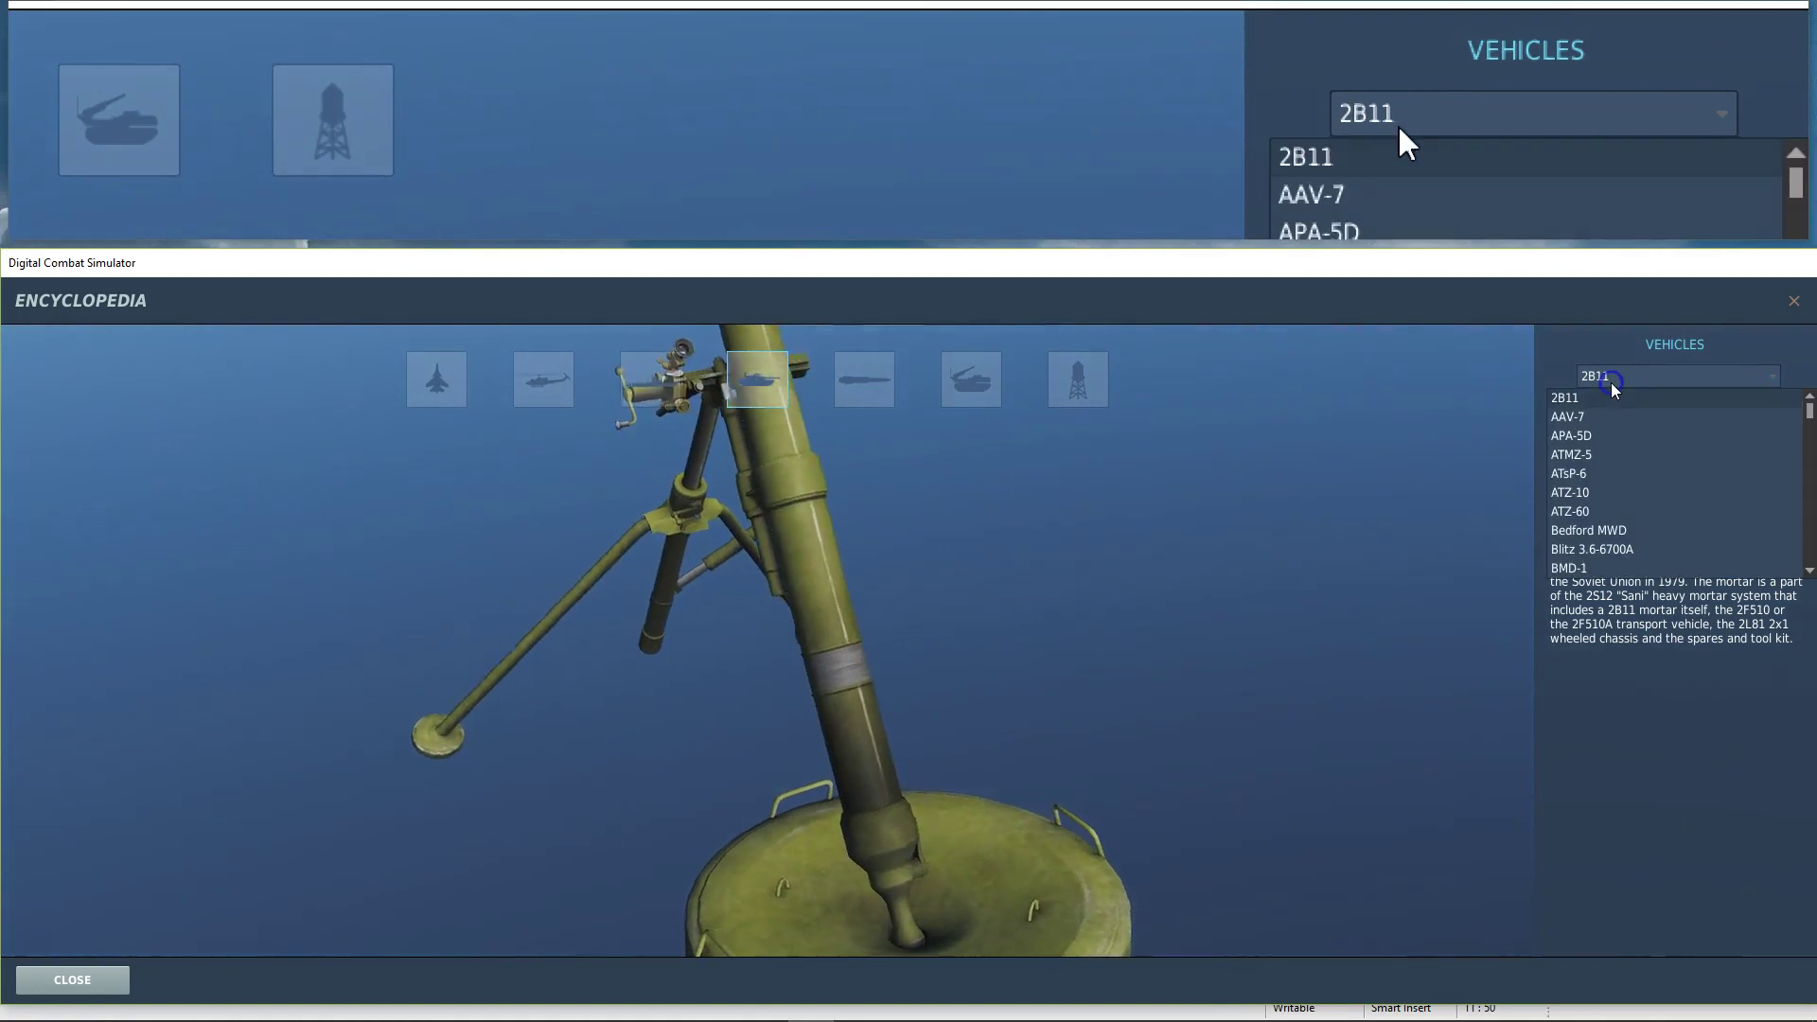
{"action": "left_click", "coordinate": [1612, 417]}
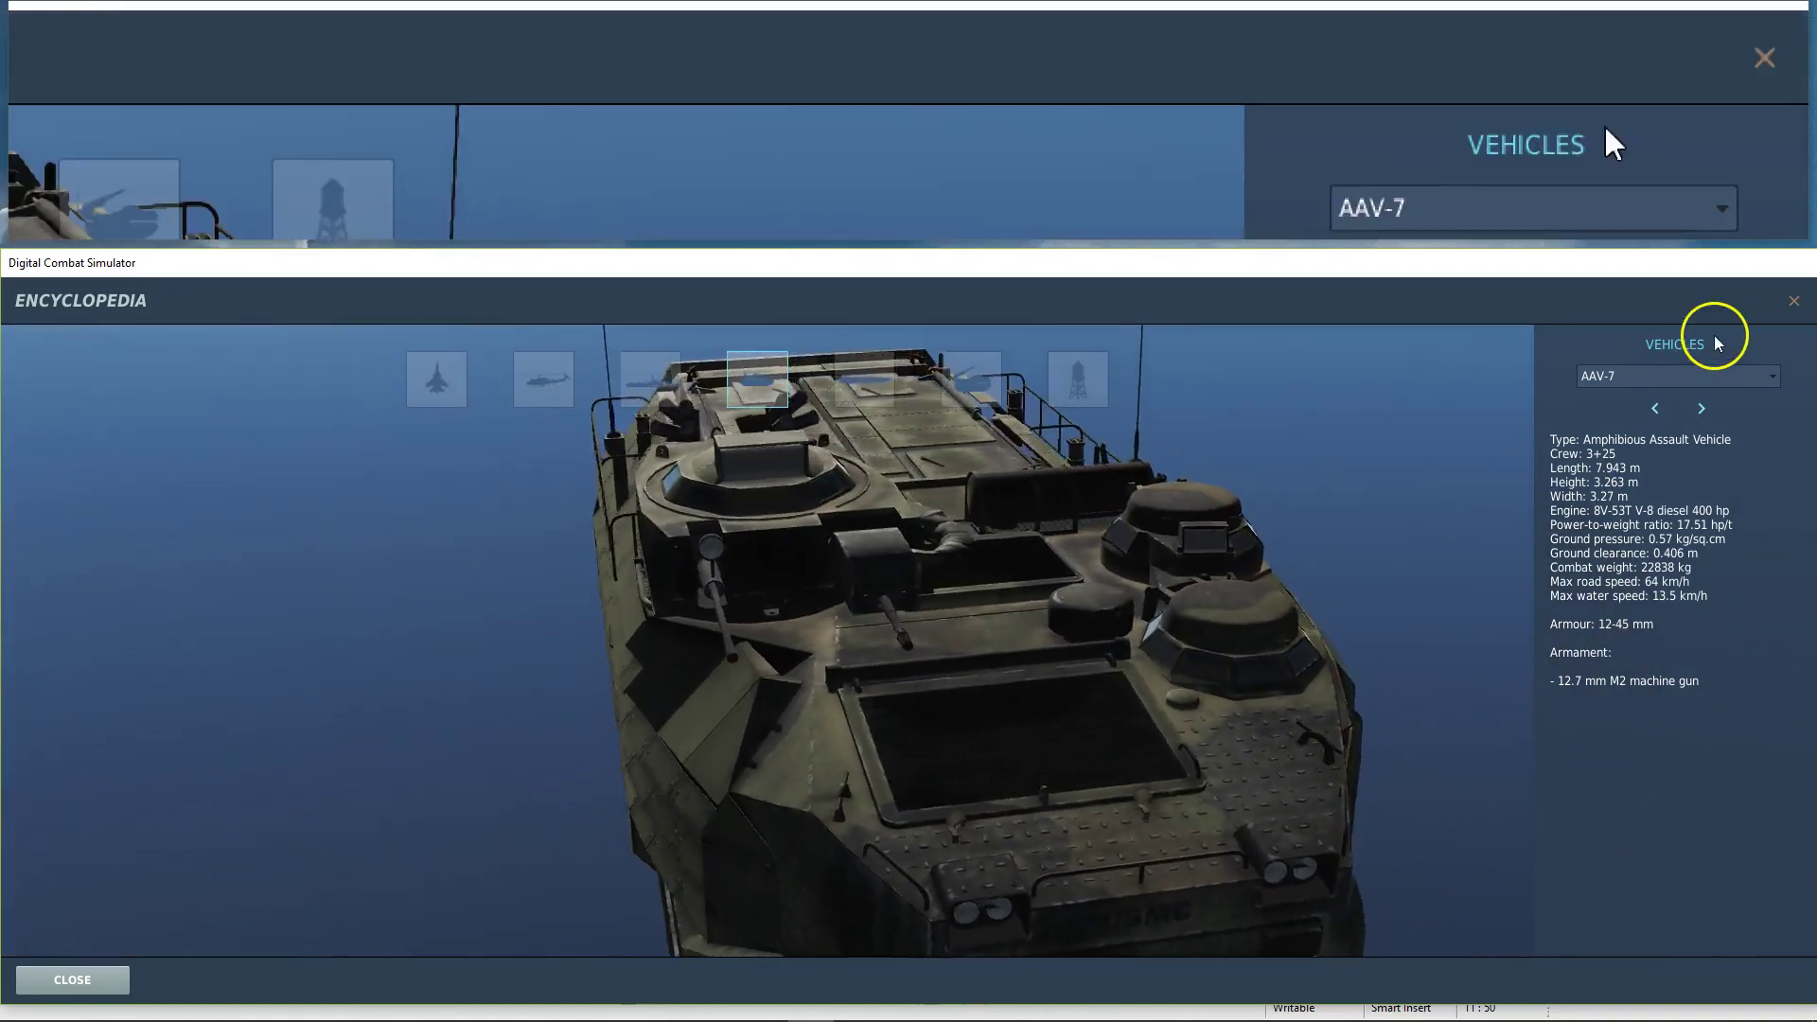
{"action": "left_click", "coordinate": [1794, 303]}
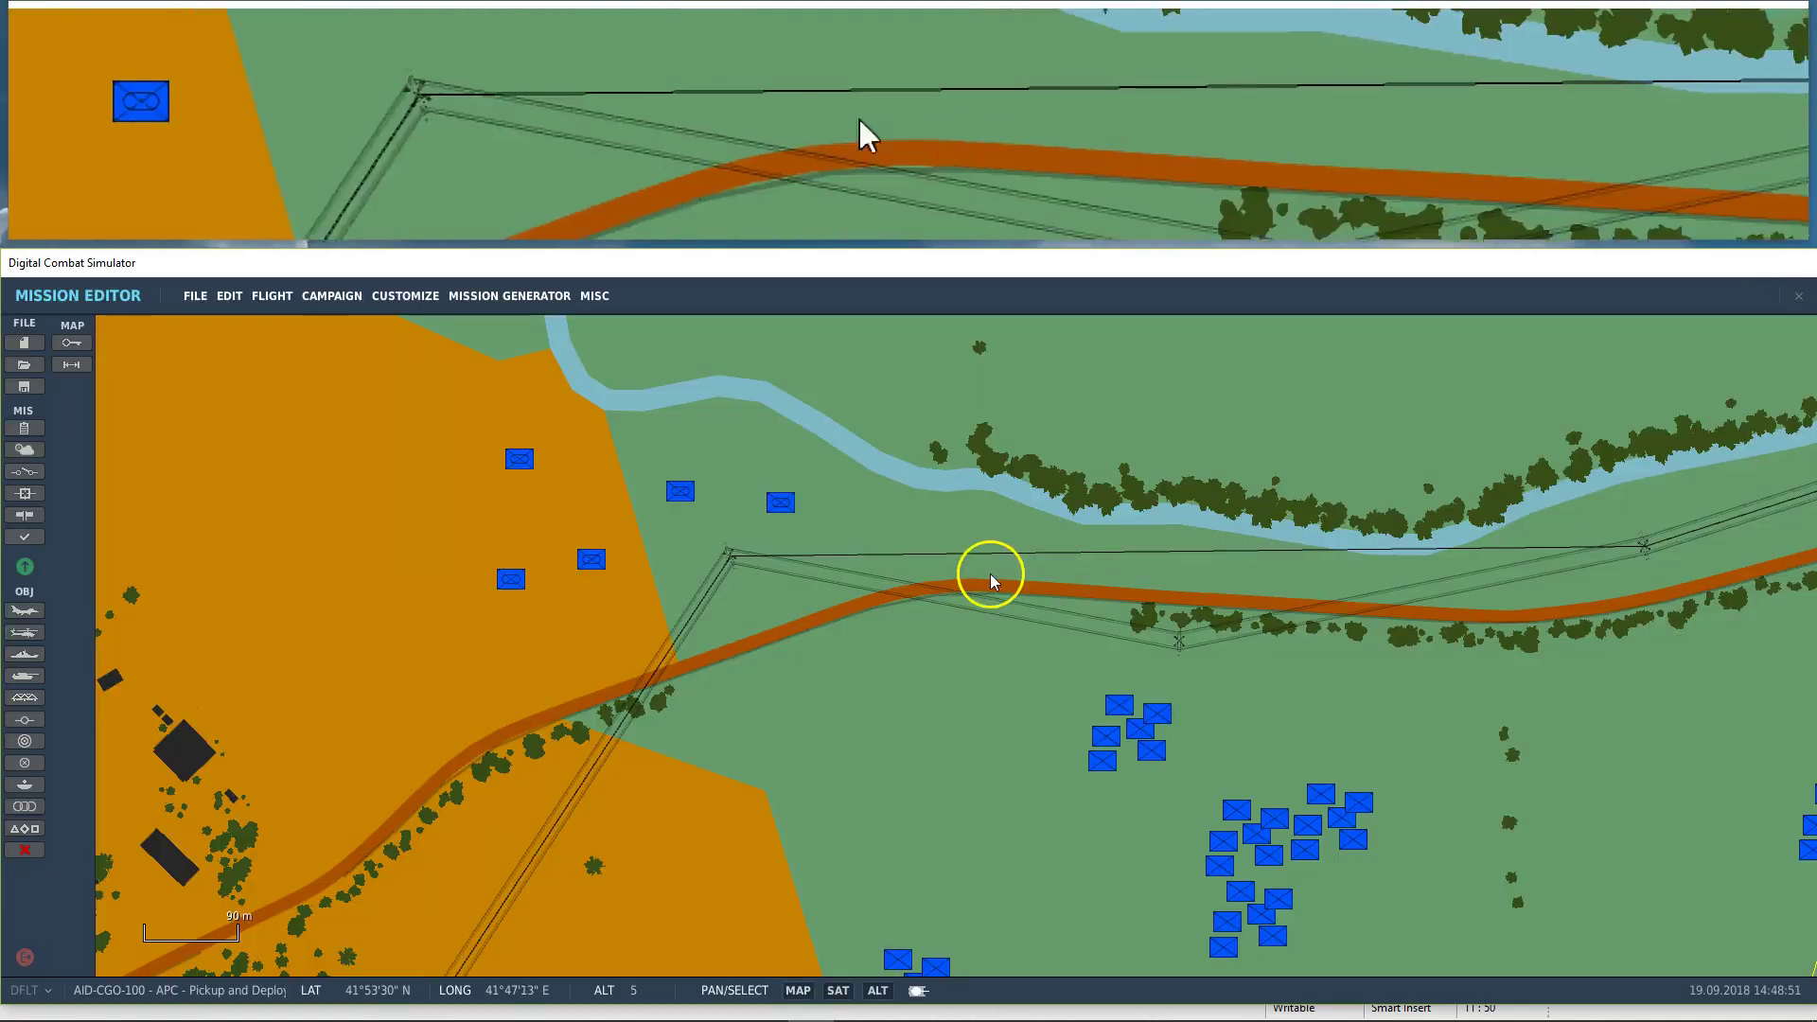
Step: Change APC #004's vehicle type to APC M113
{"action": "left_click", "coordinate": [689, 505]}
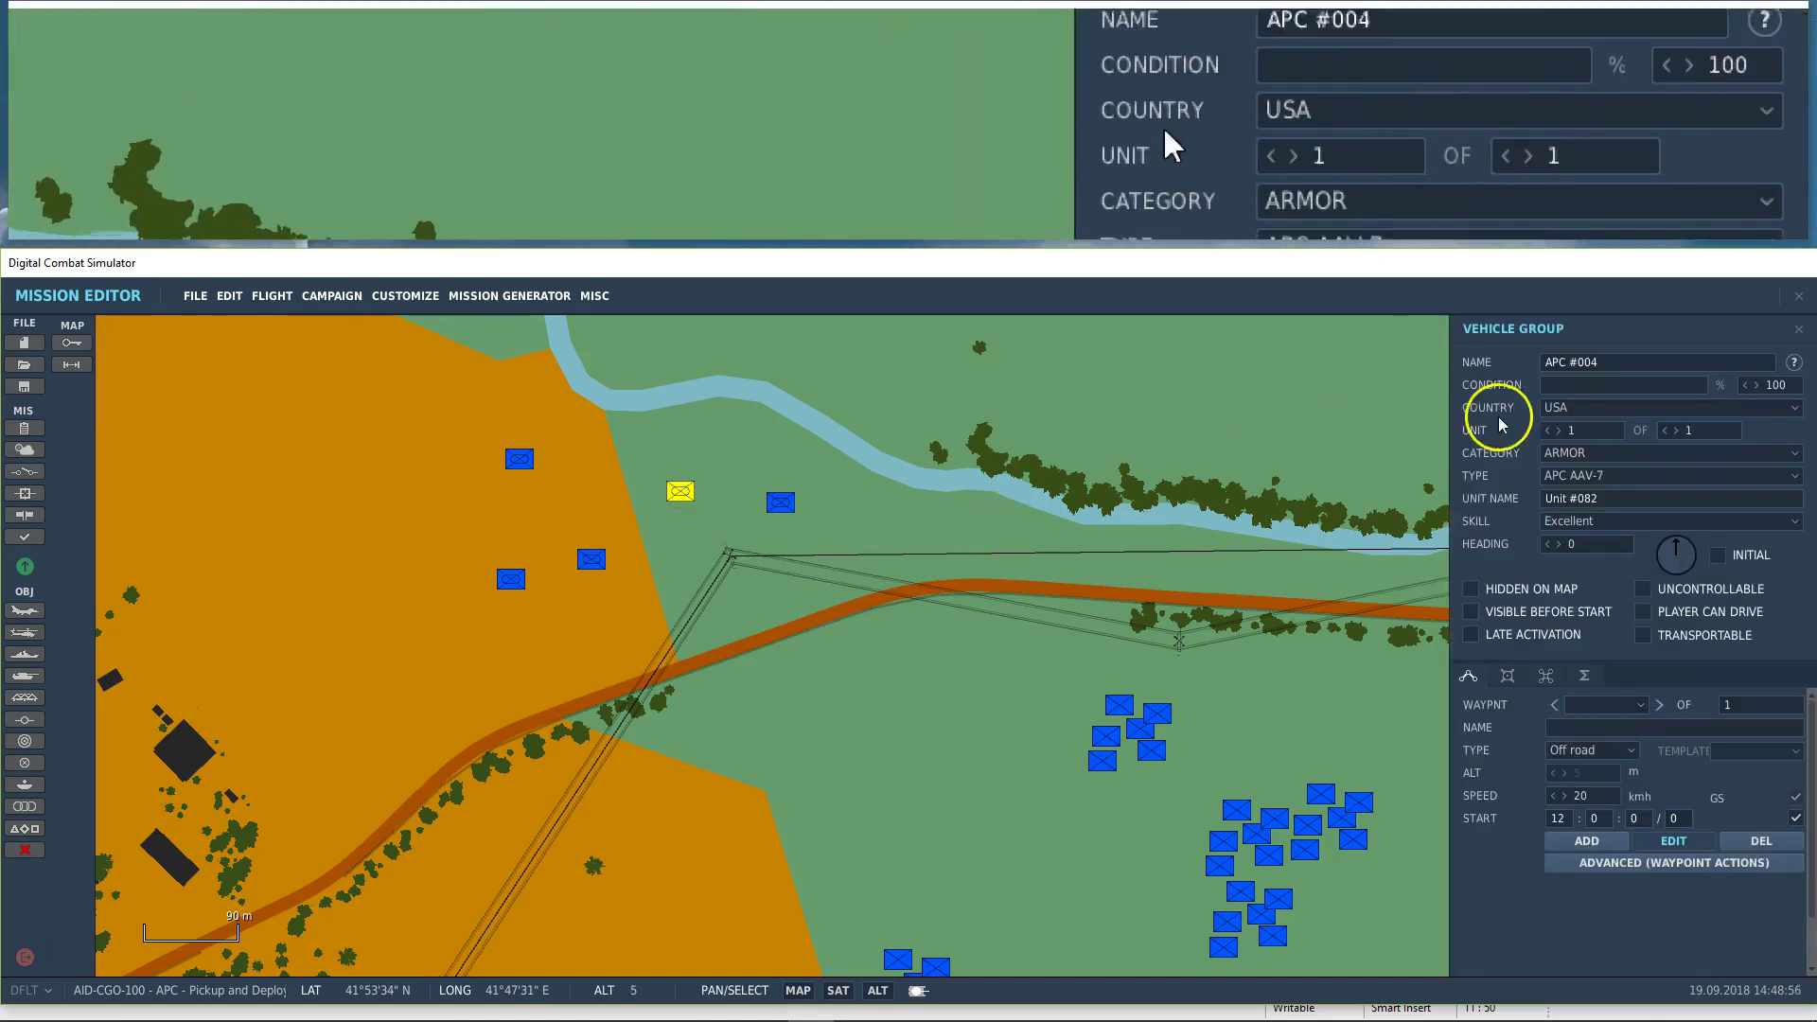
{"action": "left_click", "coordinate": [1581, 478]}
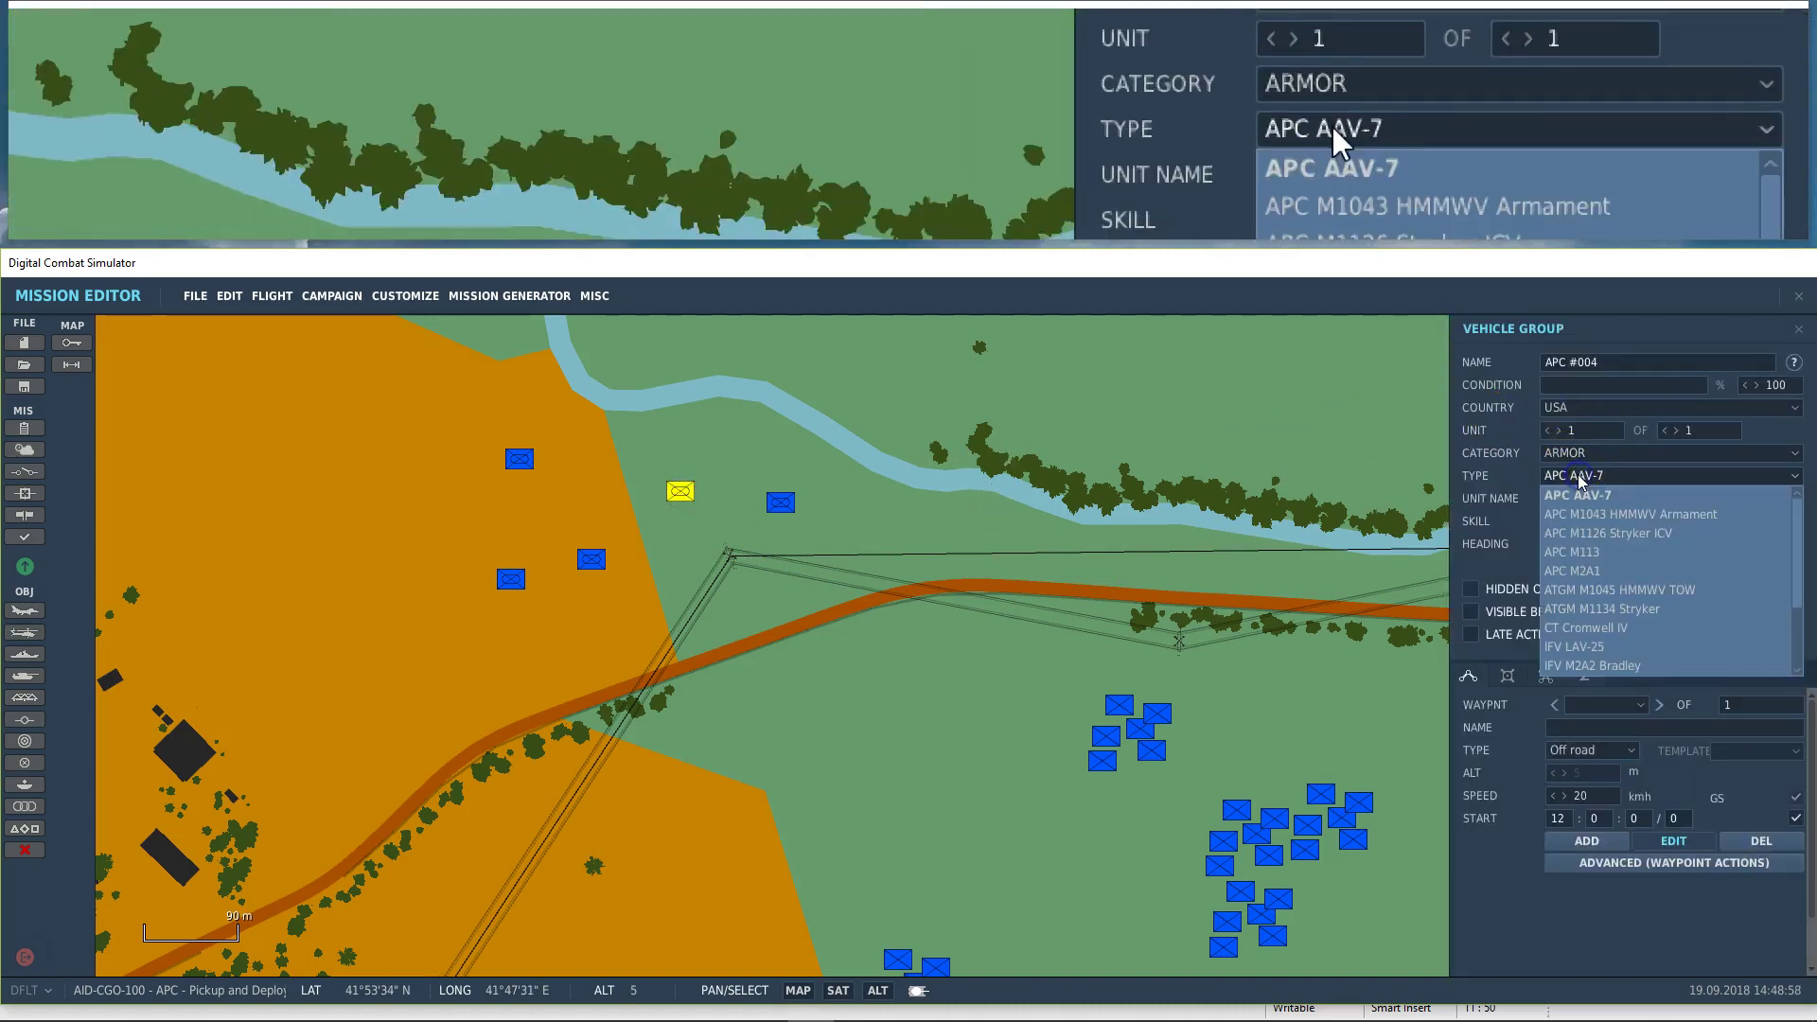
{"action": "left_click", "coordinate": [1590, 555]}
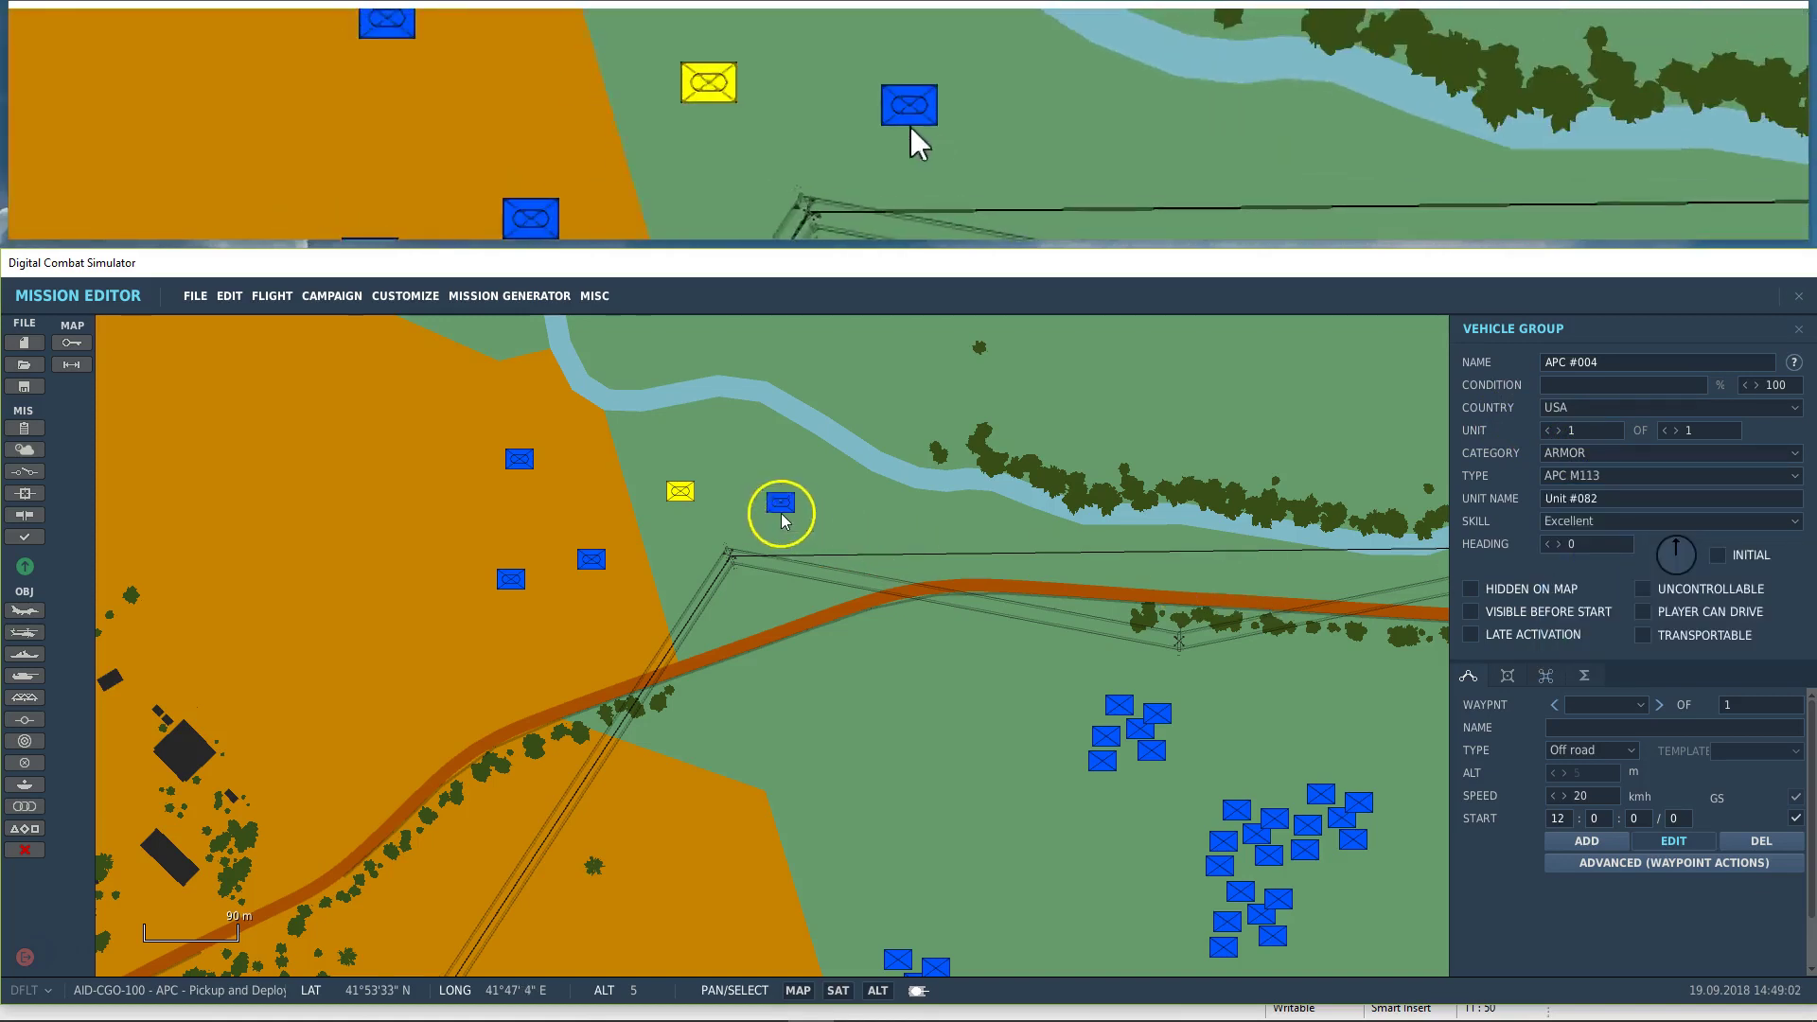
Step: Set APC #005's category to UNARMED, making it an APC M1025 HMMWV
{"action": "left_click", "coordinate": [780, 504]}
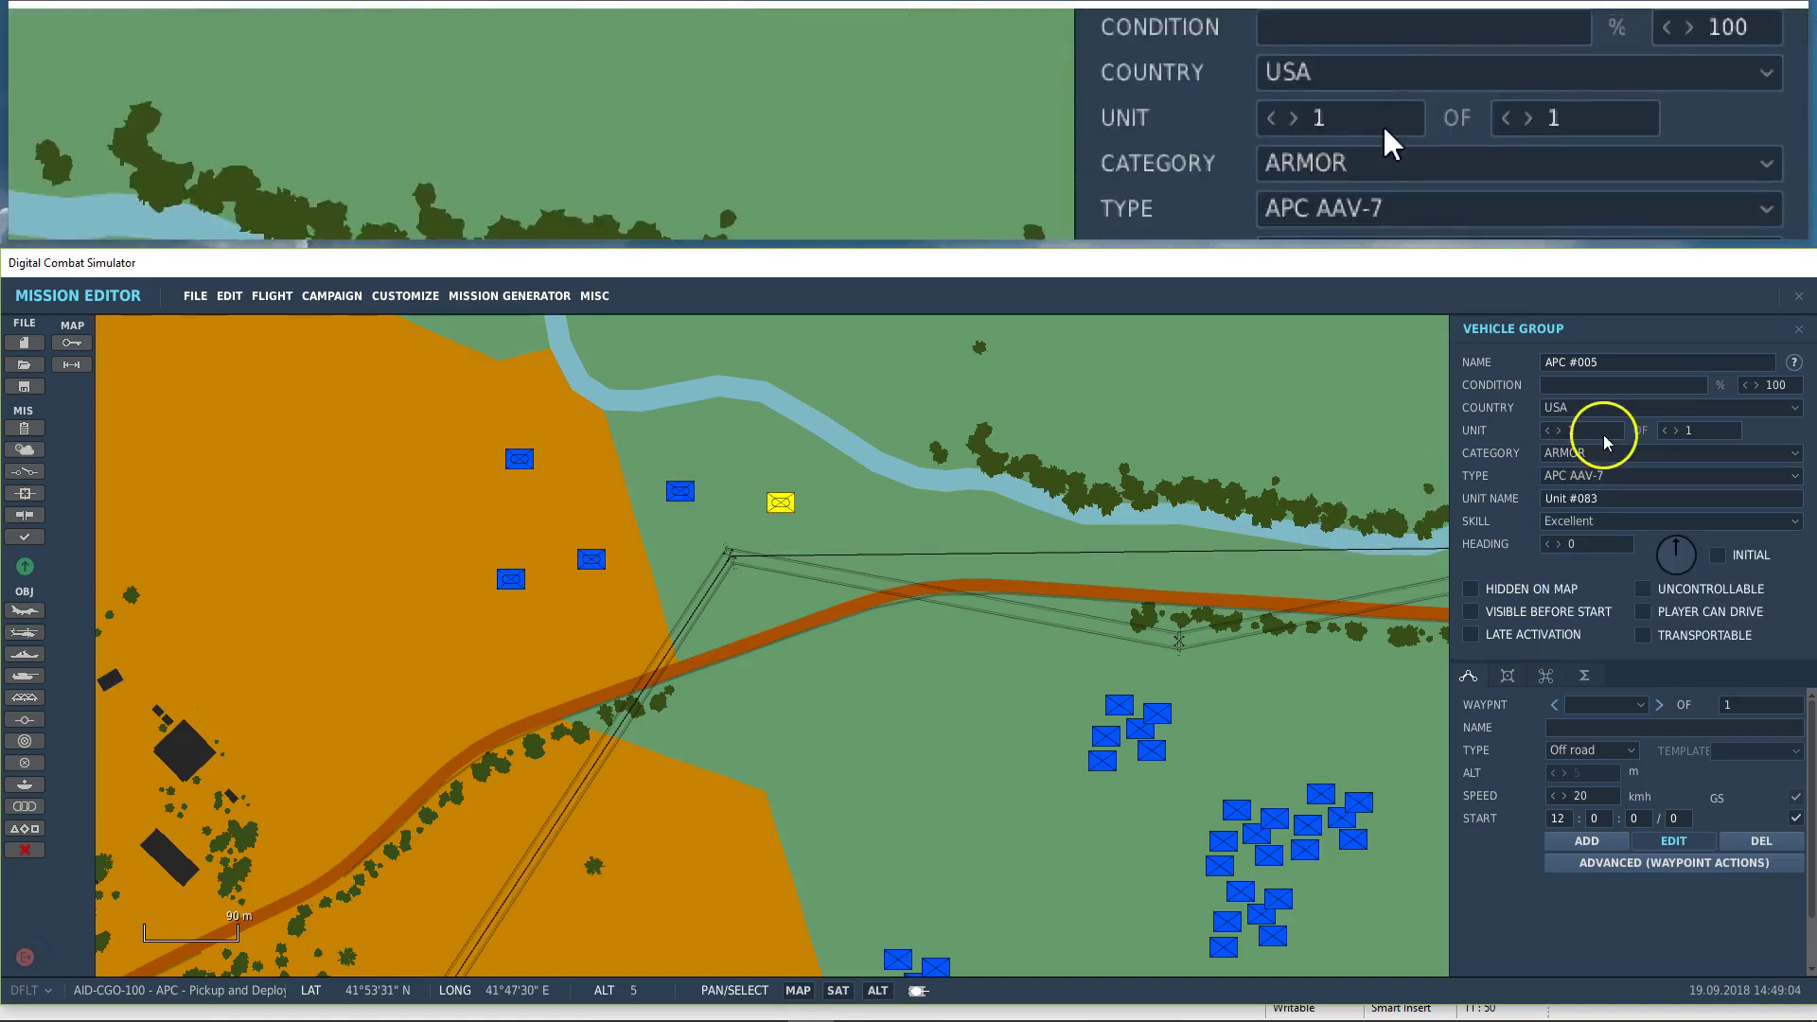
{"action": "left_click", "coordinate": [1609, 475]}
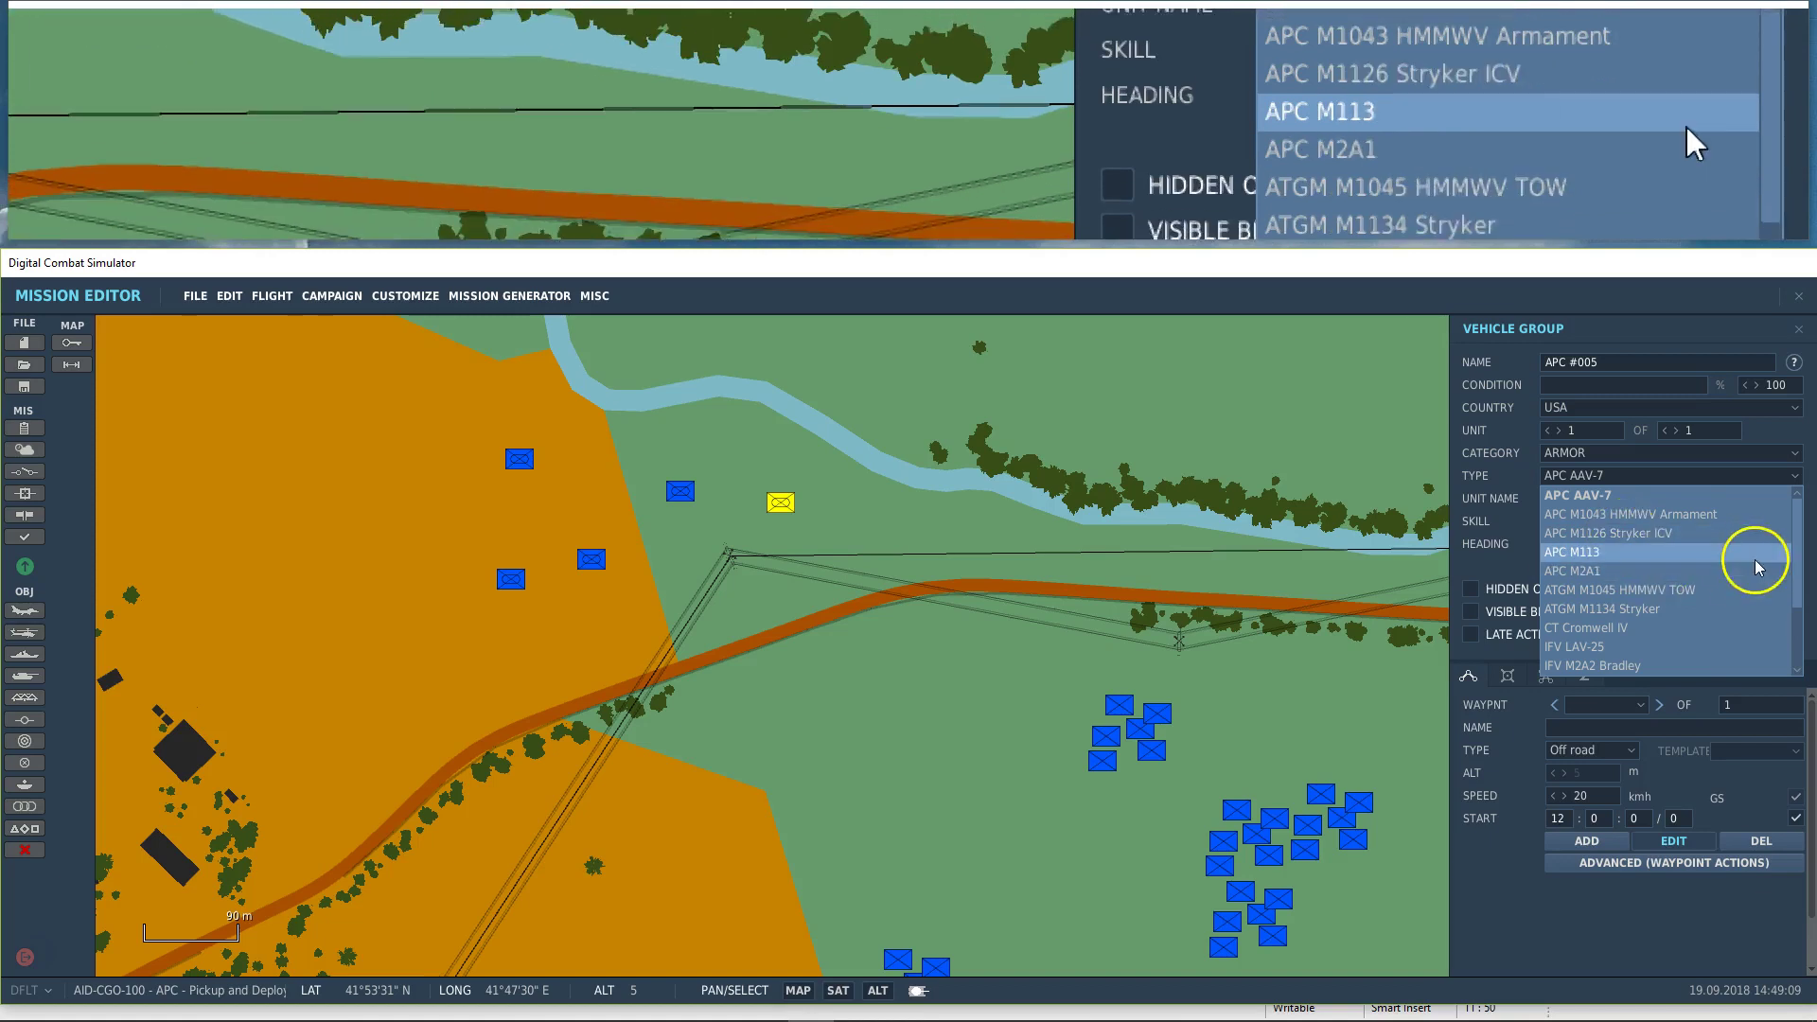
{"action": "left_click_drag", "start_coordinate": [1801, 556], "coordinate": [1802, 621]}
{"action": "left_click", "coordinate": [1628, 456]}
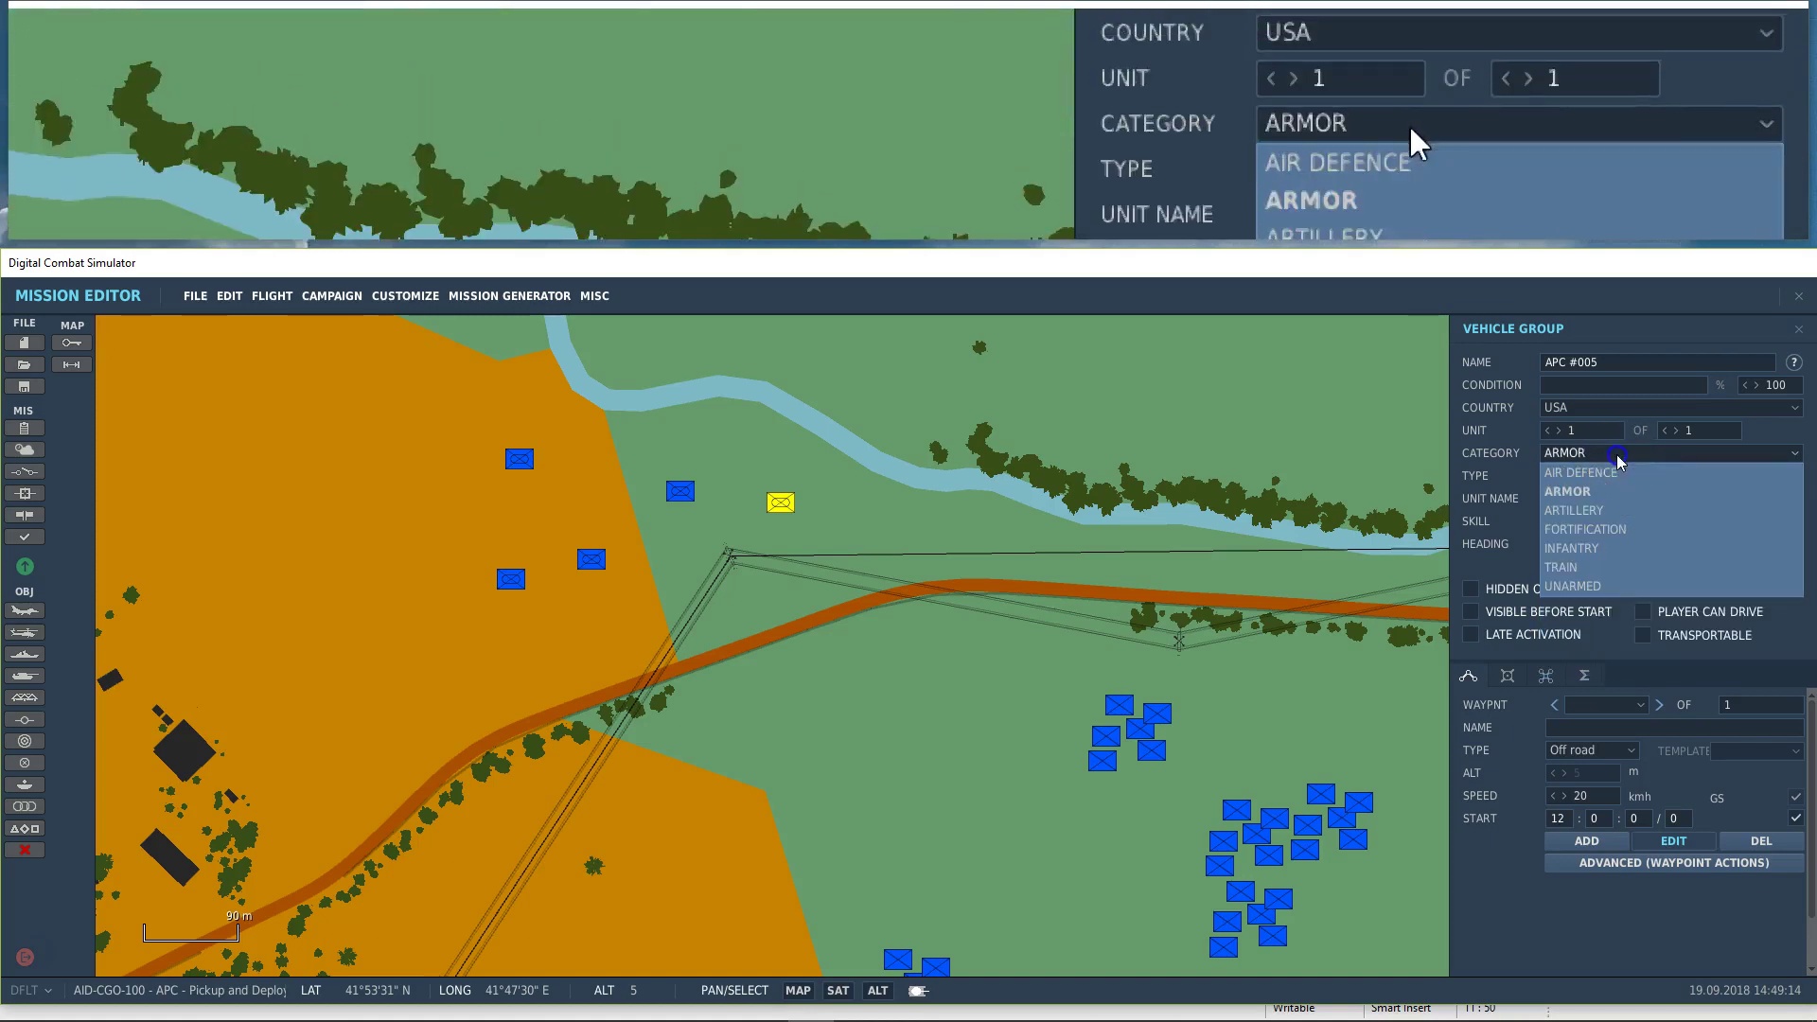
{"action": "left_click", "coordinate": [1600, 587]}
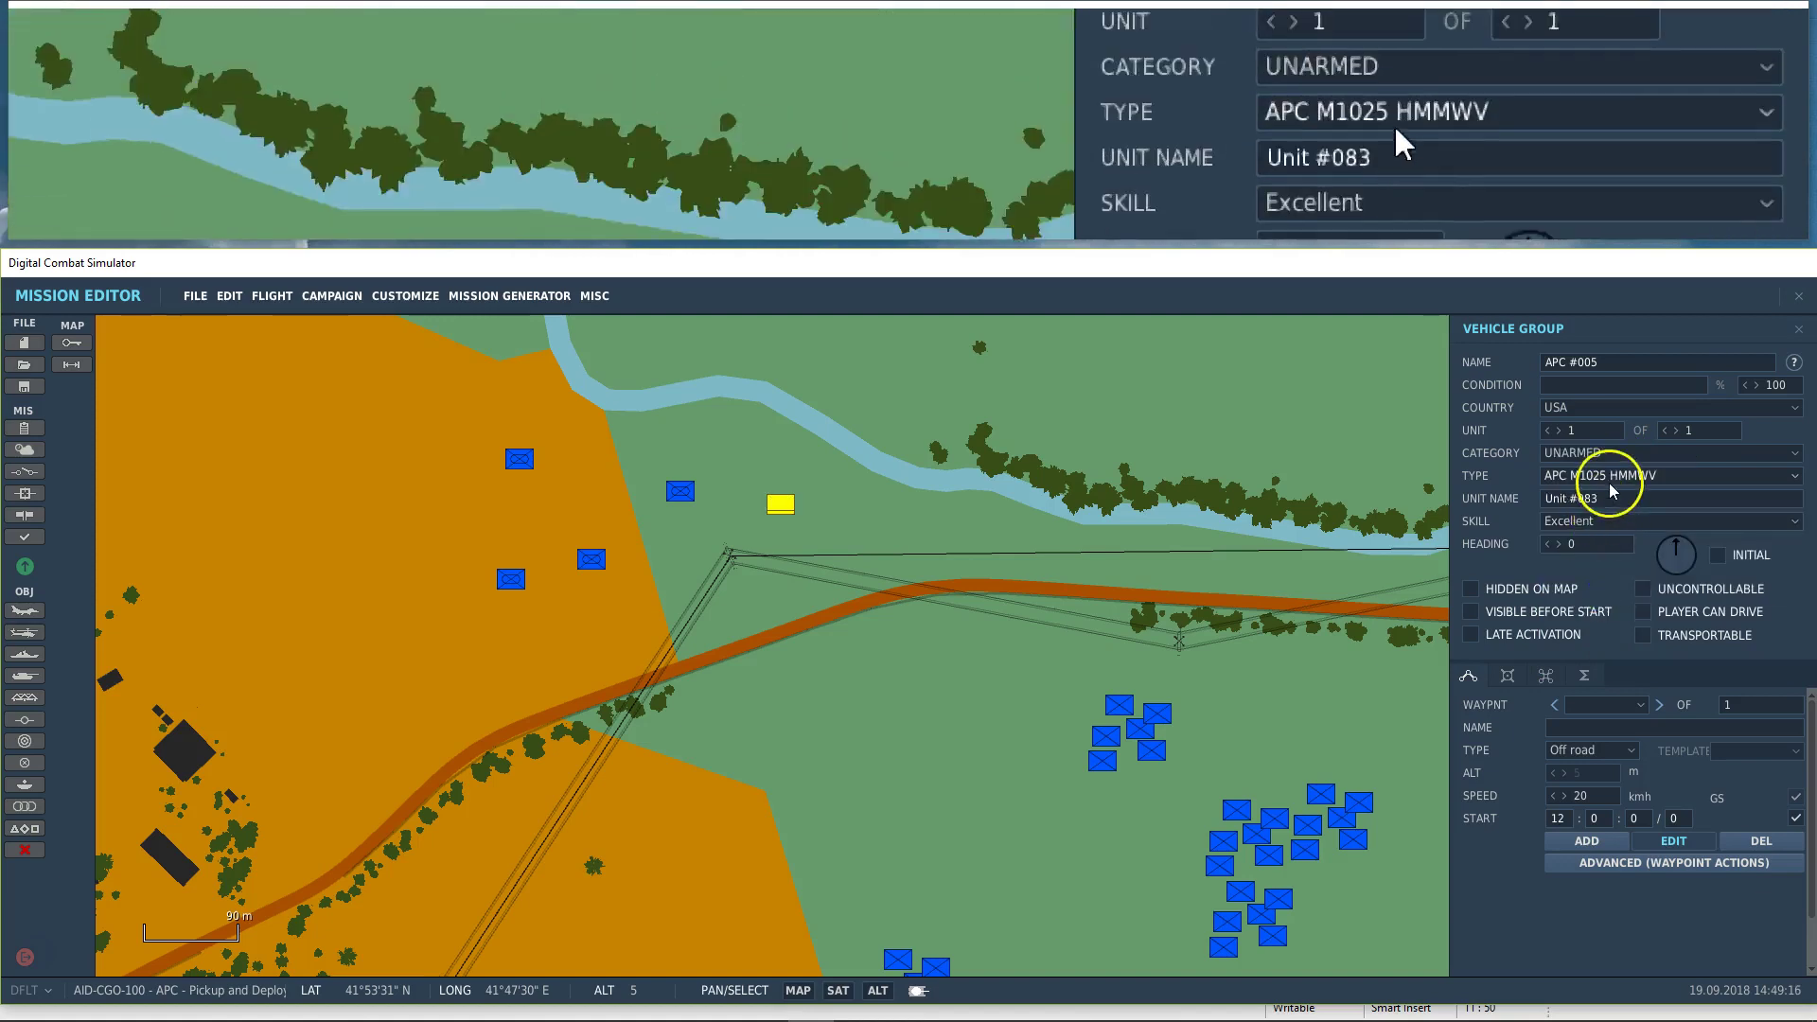